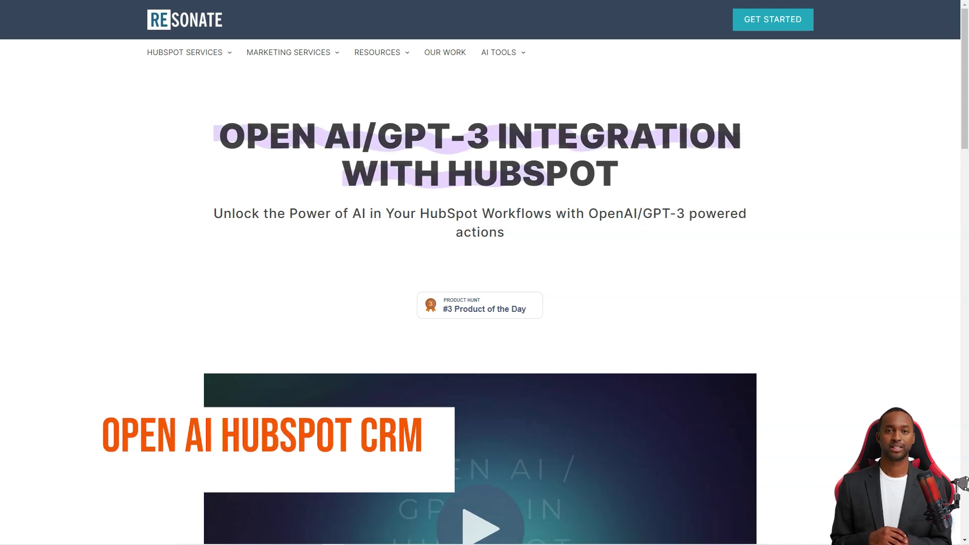
pyautogui.scroll(-8, 485, 272)
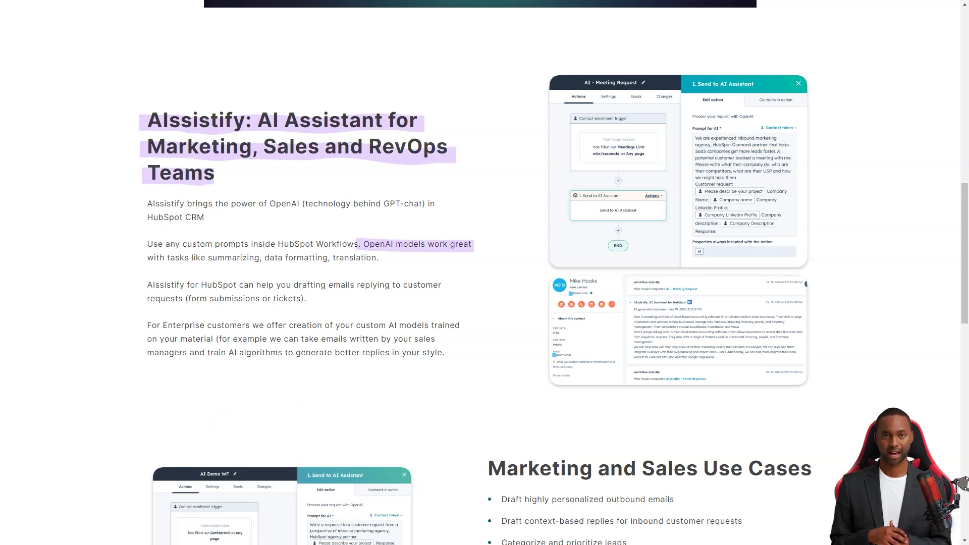
pyautogui.scroll(-6, 485, 274)
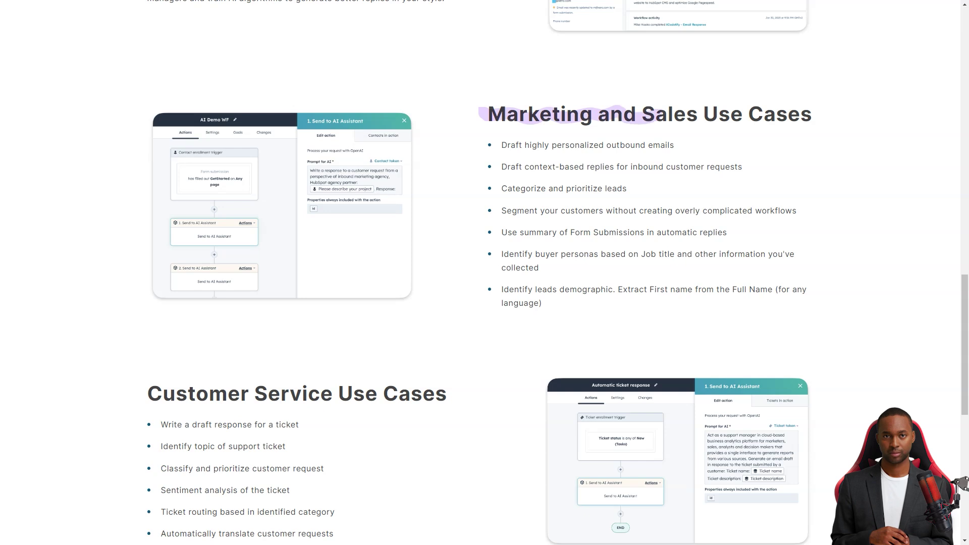
pyautogui.scroll(-6, 485, 273)
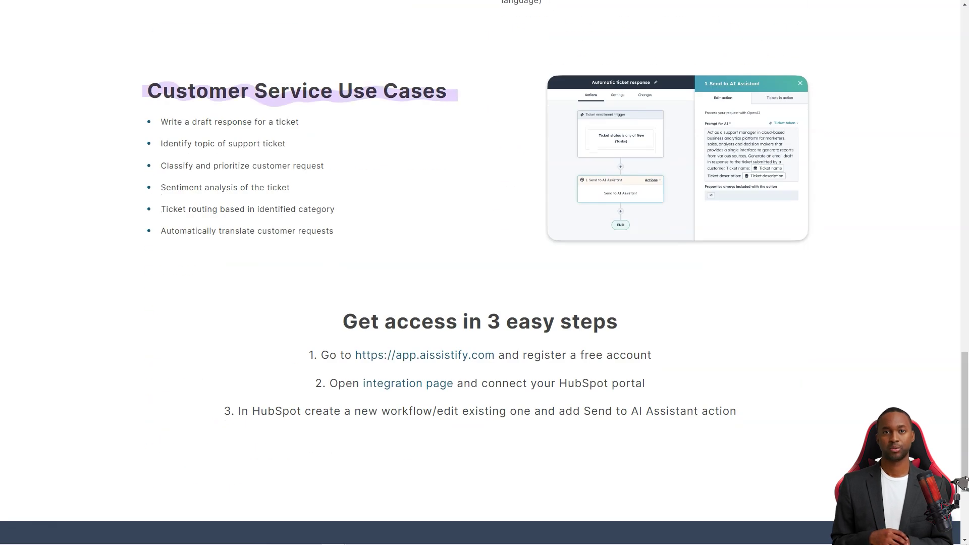
pyautogui.scroll(-6, 484, 272)
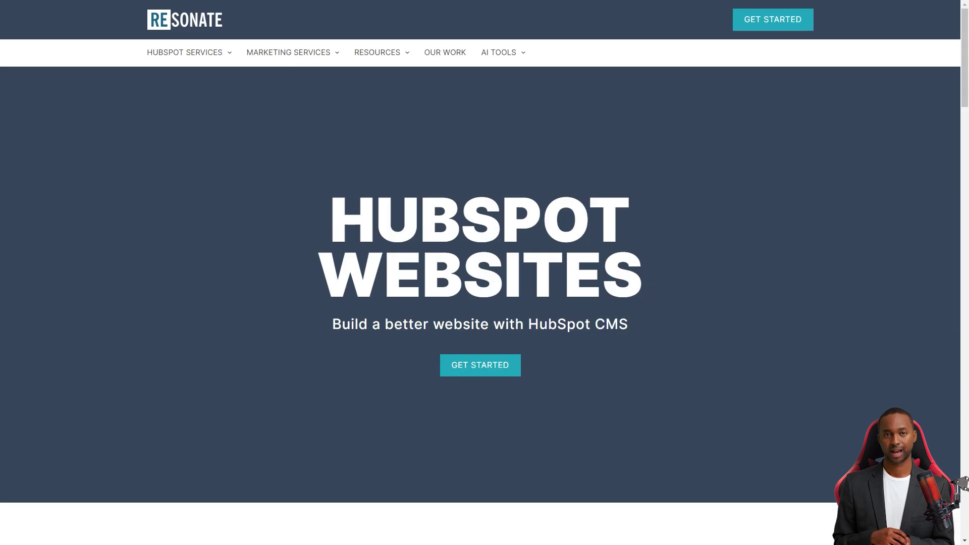
pyautogui.scroll(-8, 485, 273)
pyautogui.scroll(-3, 484, 273)
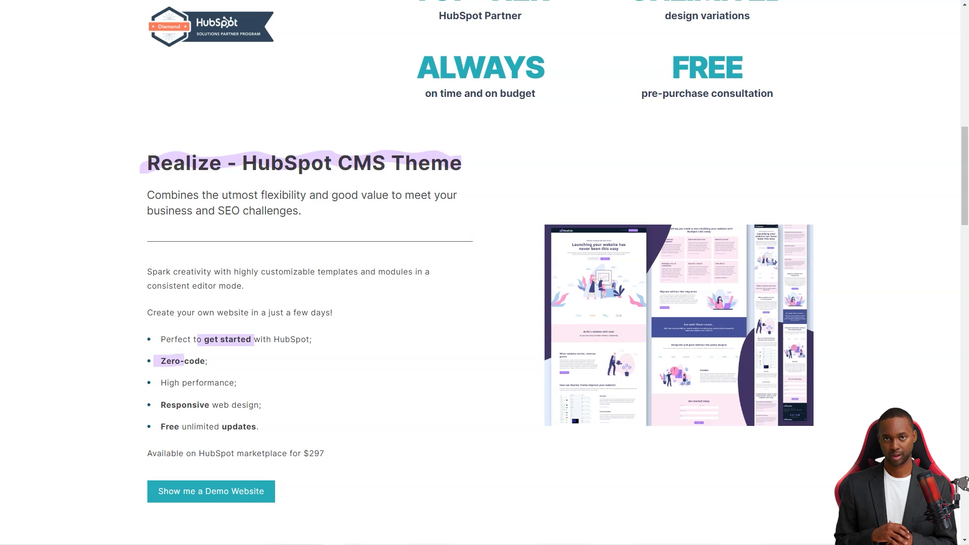
pyautogui.scroll(-6, 485, 272)
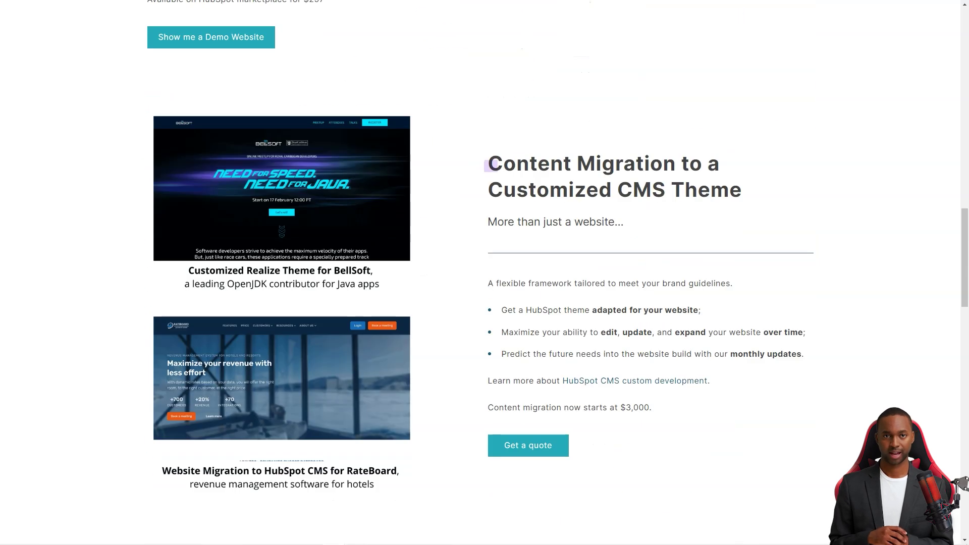
pyautogui.scroll(-8, 484, 273)
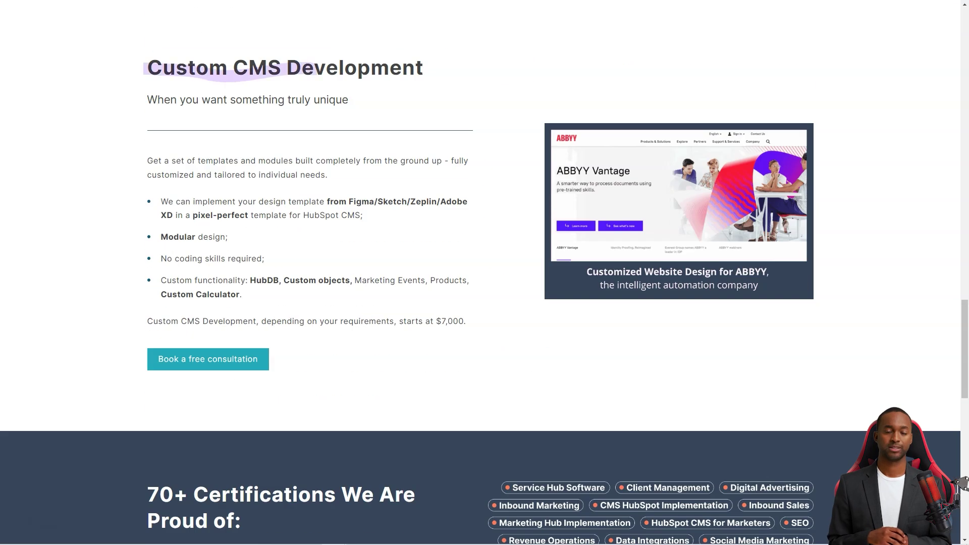
pyautogui.scroll(-4, 484, 273)
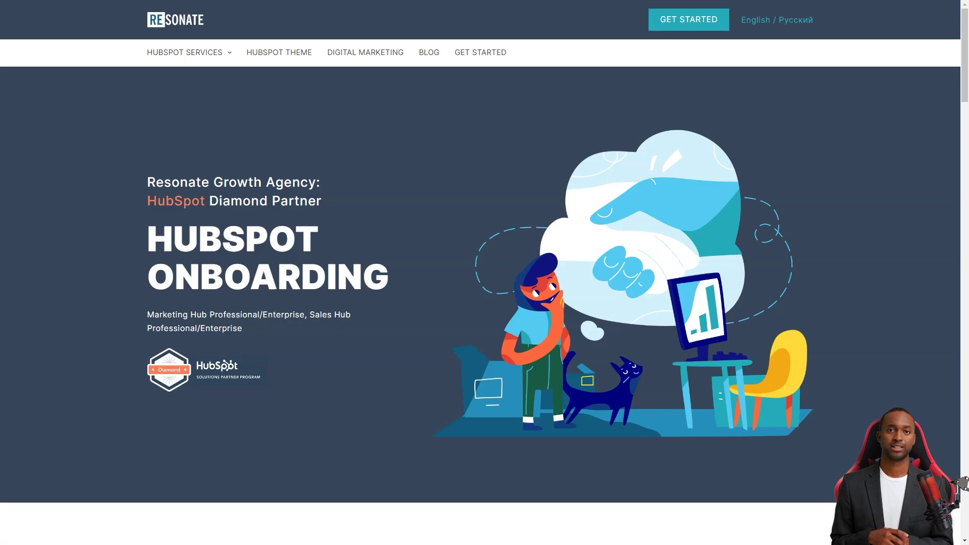
pyautogui.scroll(-7, 484, 273)
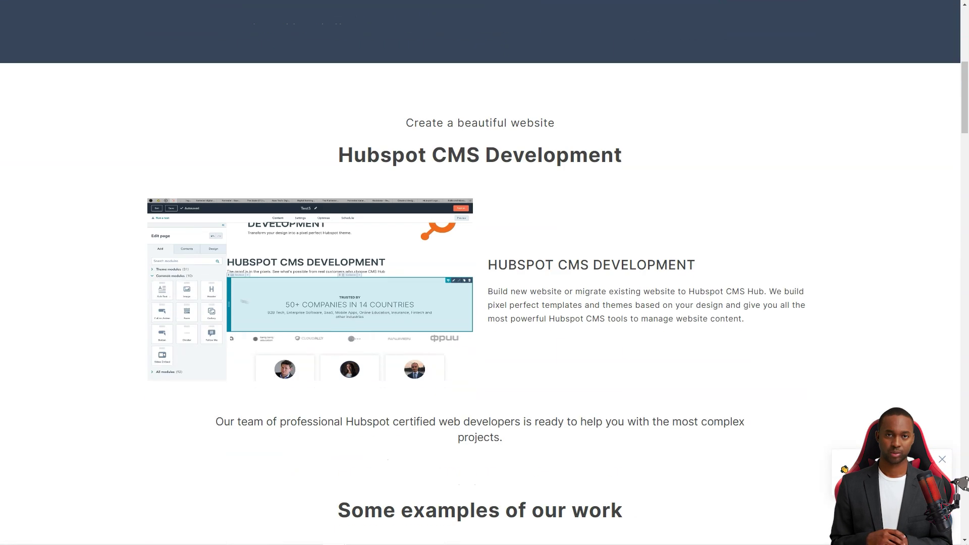
pyautogui.scroll(-5, 485, 273)
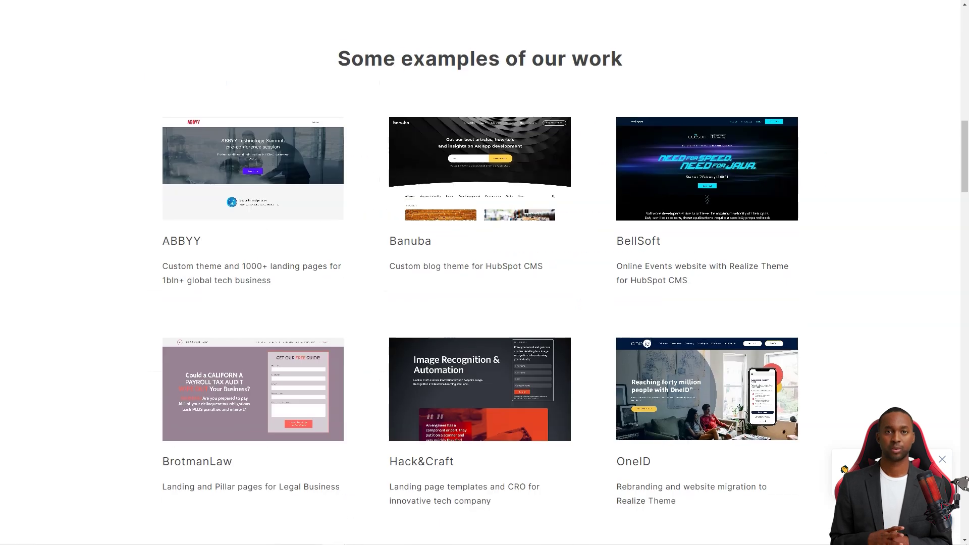
pyautogui.scroll(-5, 485, 273)
pyautogui.scroll(-4, 485, 273)
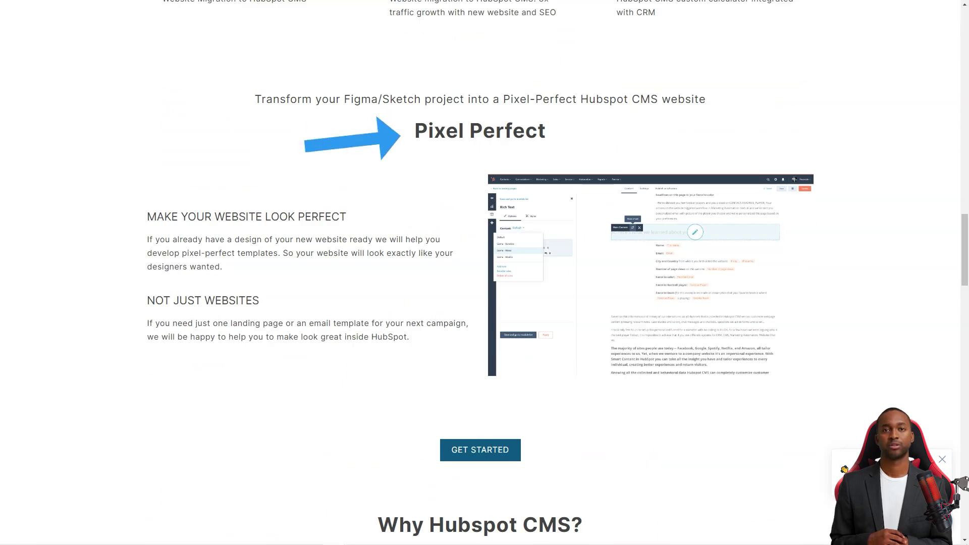
pyautogui.scroll(-5, 484, 272)
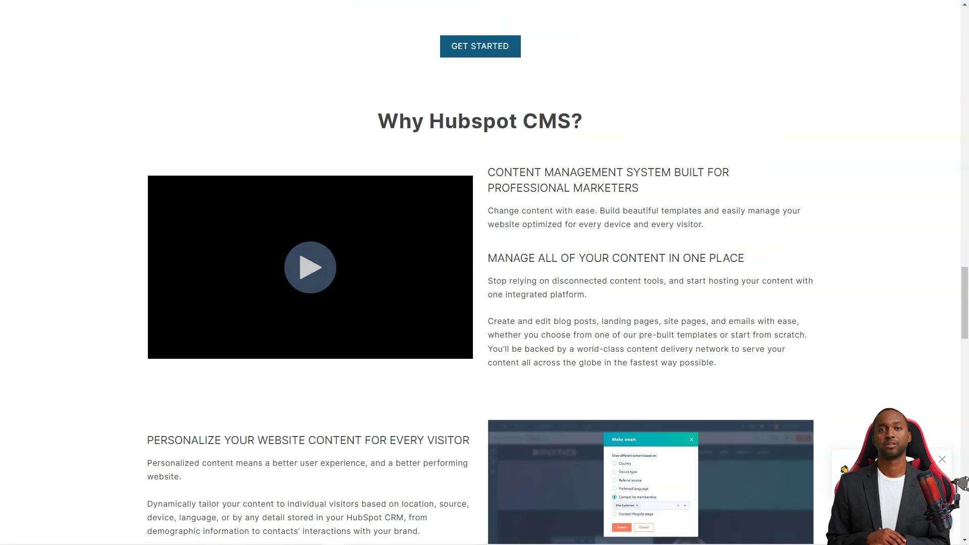
pyautogui.scroll(-5, 485, 272)
pyautogui.scroll(-2, 485, 273)
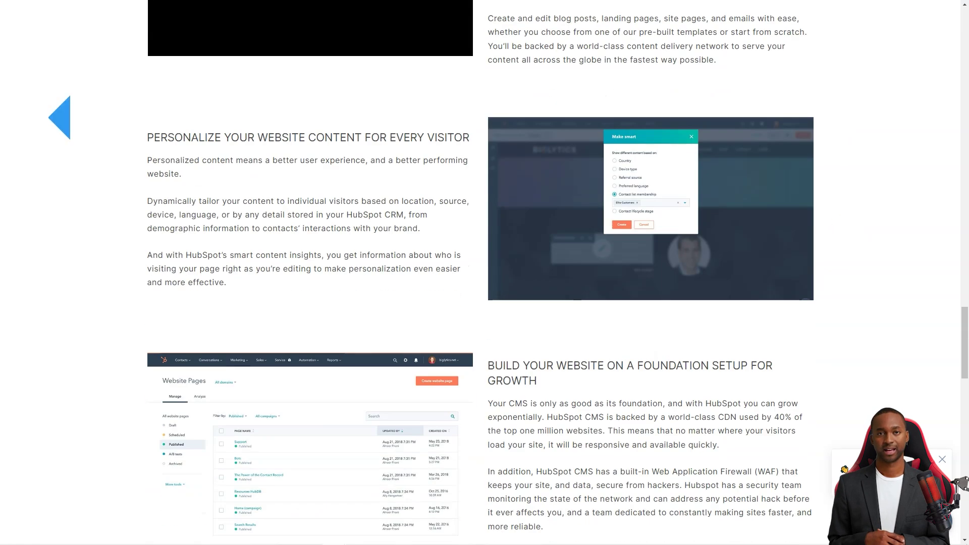
pyautogui.scroll(-4, 485, 273)
pyautogui.scroll(-5, 485, 273)
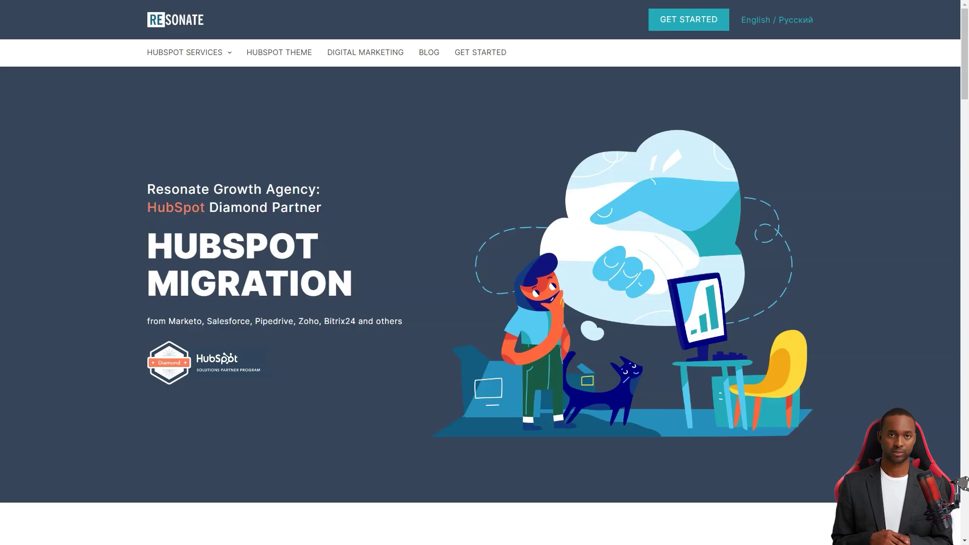
pyautogui.scroll(-5, 485, 273)
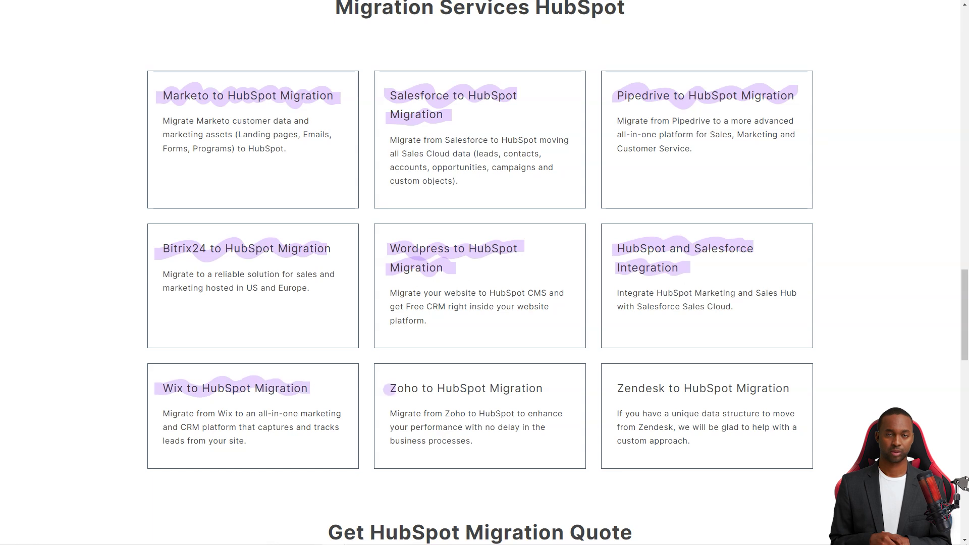
pyautogui.scroll(-5, 485, 272)
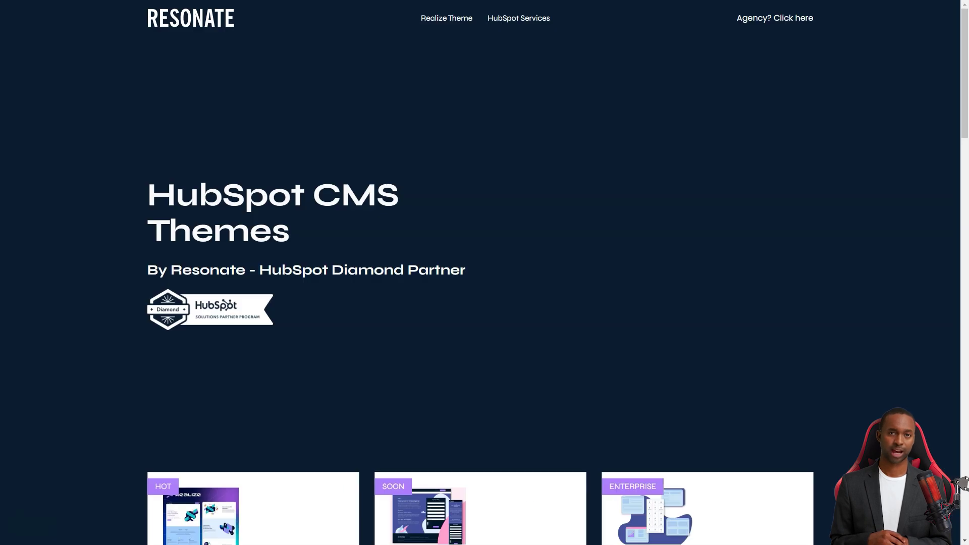
pyautogui.scroll(-4, 486, 272)
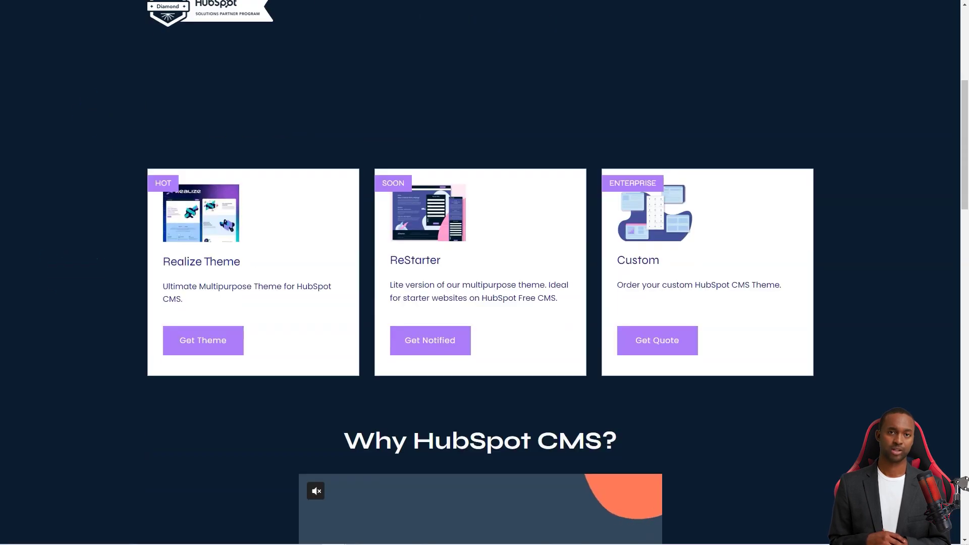
pyautogui.scroll(-4, 485, 273)
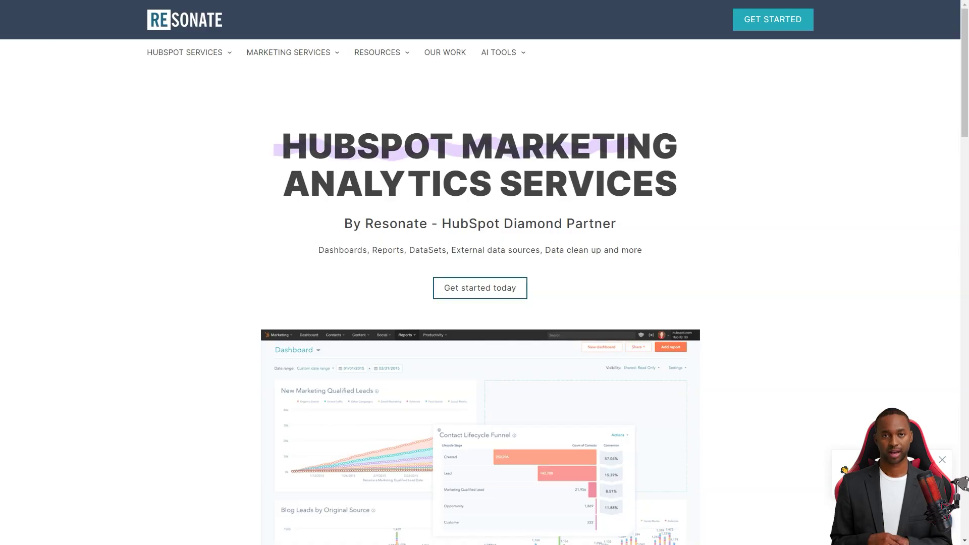
pyautogui.scroll(-7, 485, 273)
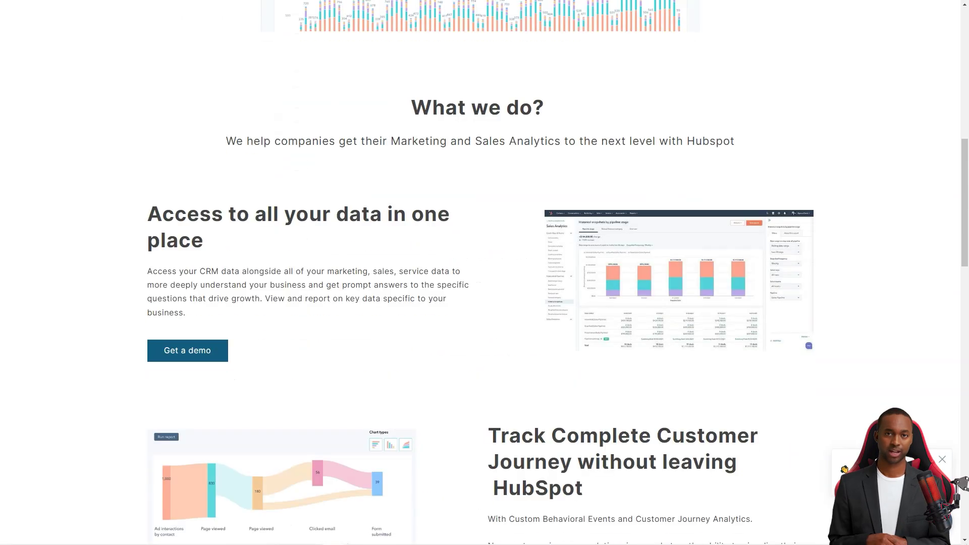
pyautogui.scroll(-1, 485, 273)
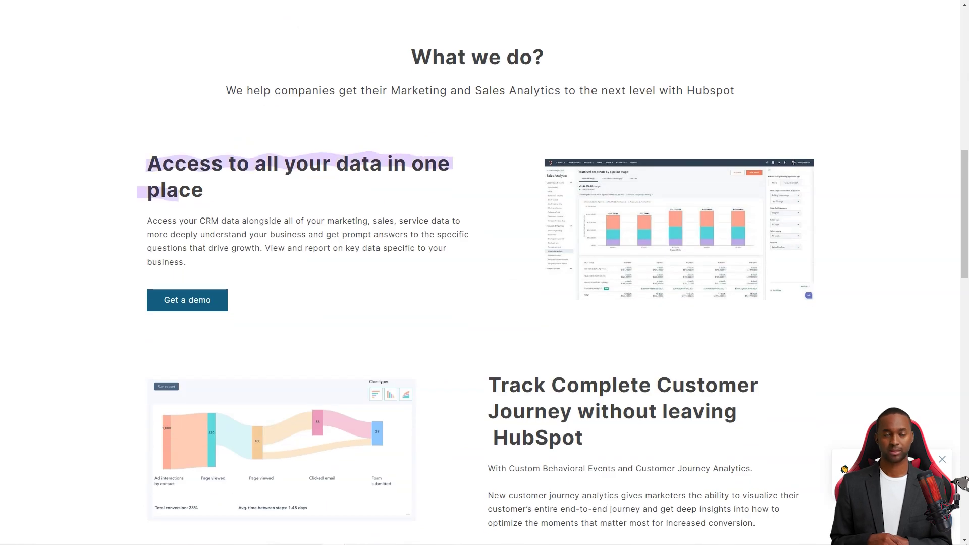
pyautogui.scroll(-3, 485, 273)
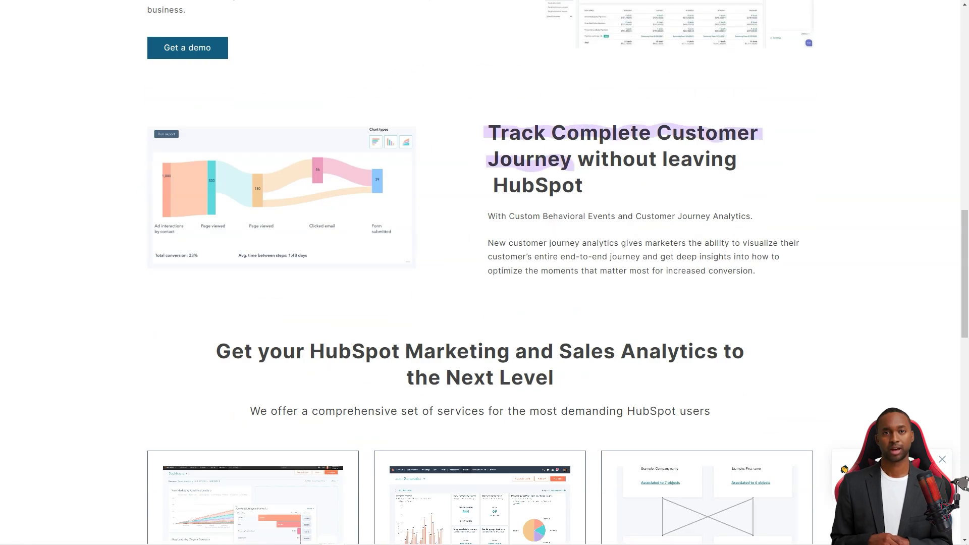
pyautogui.scroll(-4, 484, 273)
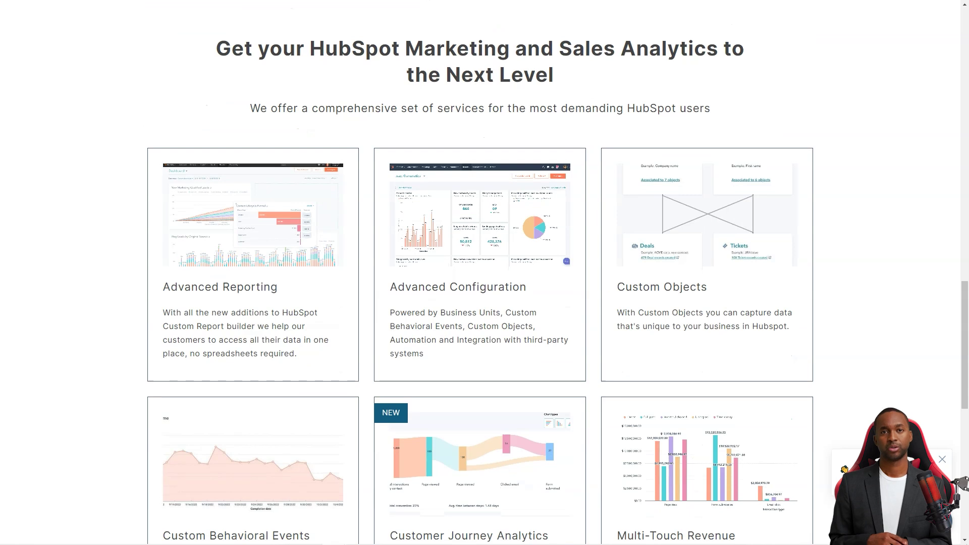
pyautogui.scroll(-8, 485, 273)
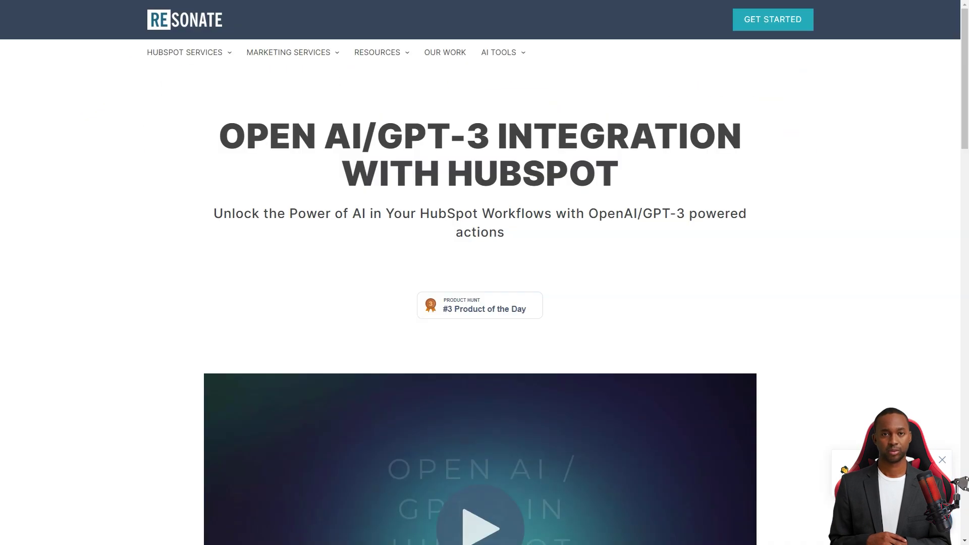
pyautogui.scroll(-3, 484, 273)
pyautogui.scroll(-5, 485, 273)
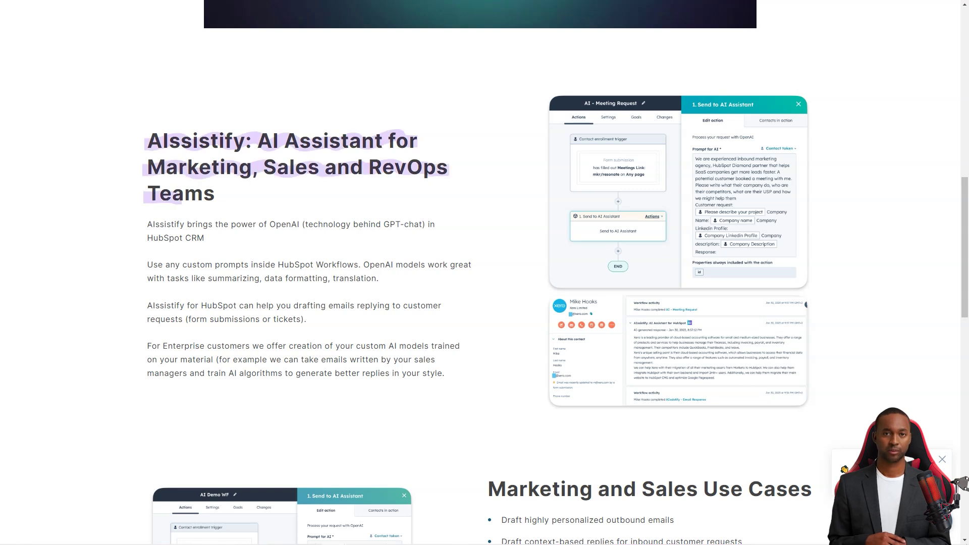
pyautogui.scroll(-4, 485, 272)
pyautogui.scroll(-4, 485, 273)
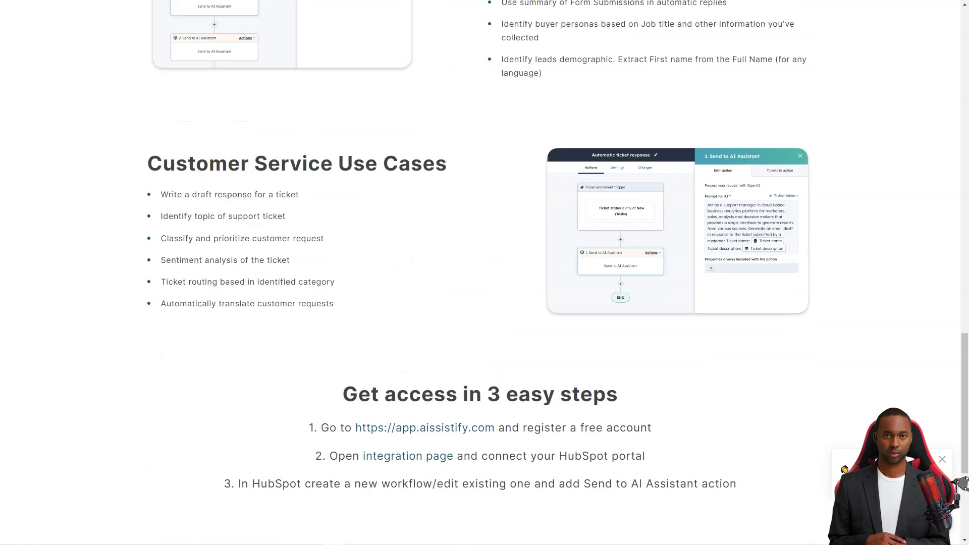
pyautogui.scroll(-4, 485, 273)
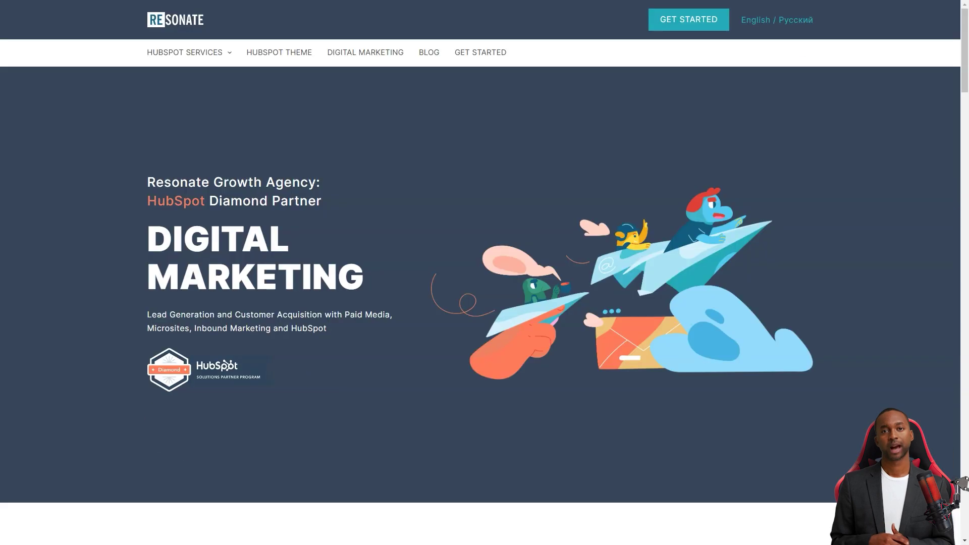
pyautogui.scroll(-6, 486, 273)
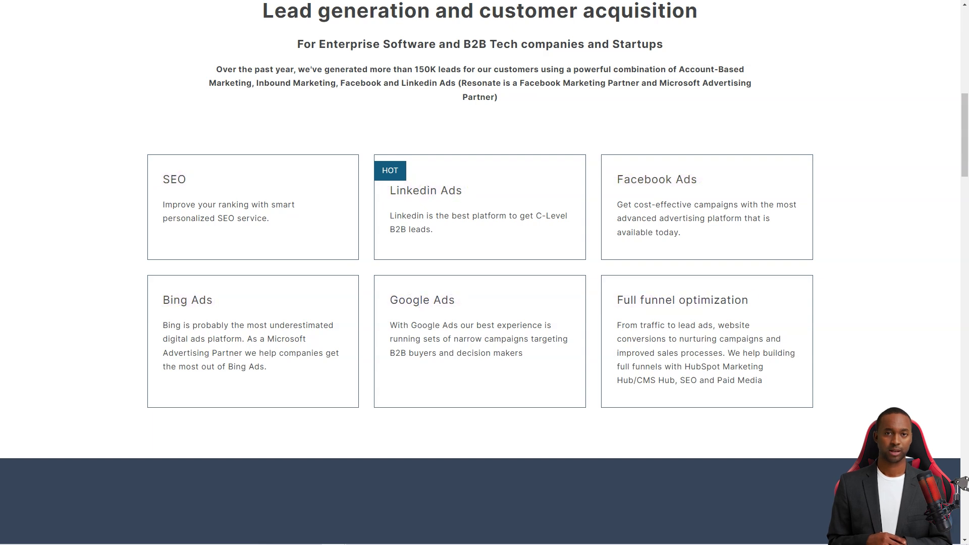
pyautogui.scroll(-10, 485, 273)
pyautogui.scroll(-5, 484, 273)
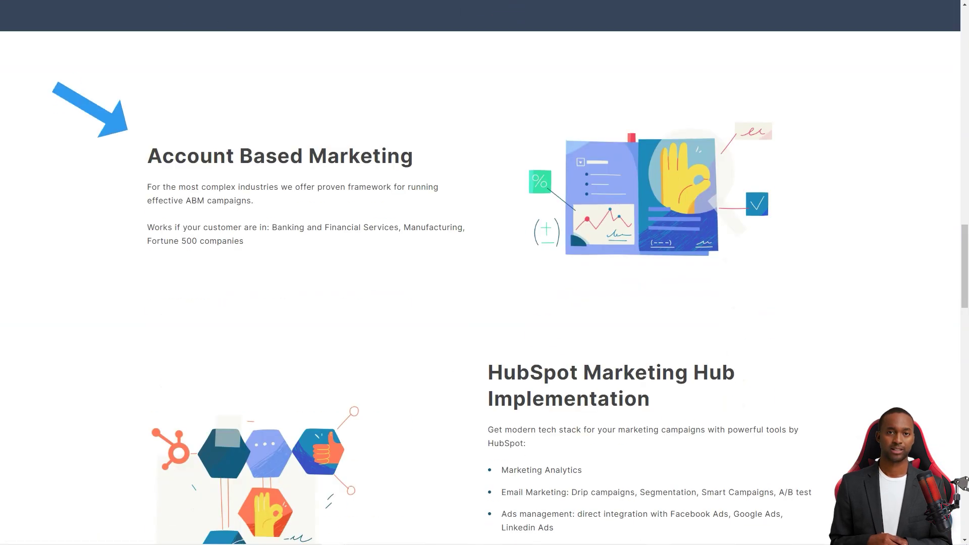
pyautogui.scroll(-5, 485, 273)
pyautogui.scroll(-5, 484, 273)
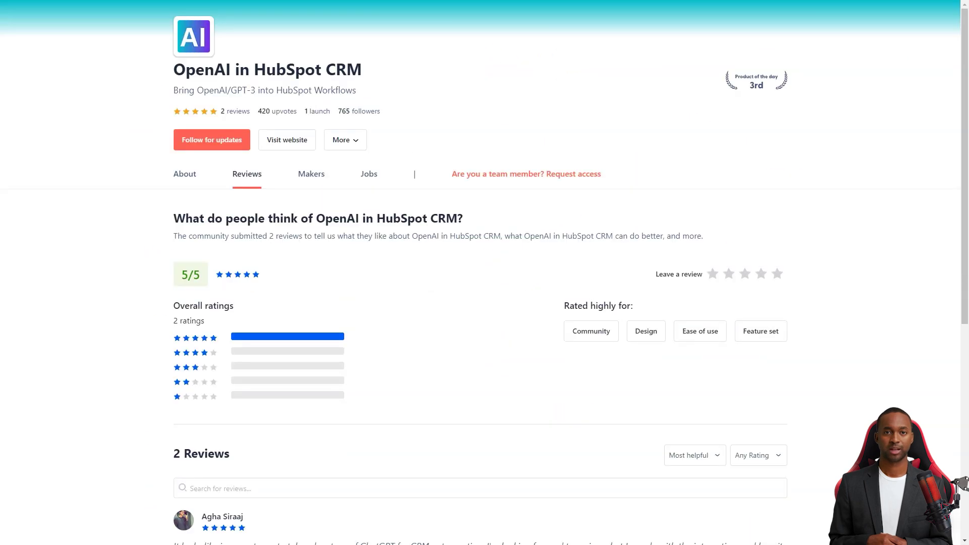
pyautogui.scroll(-1, 484, 273)
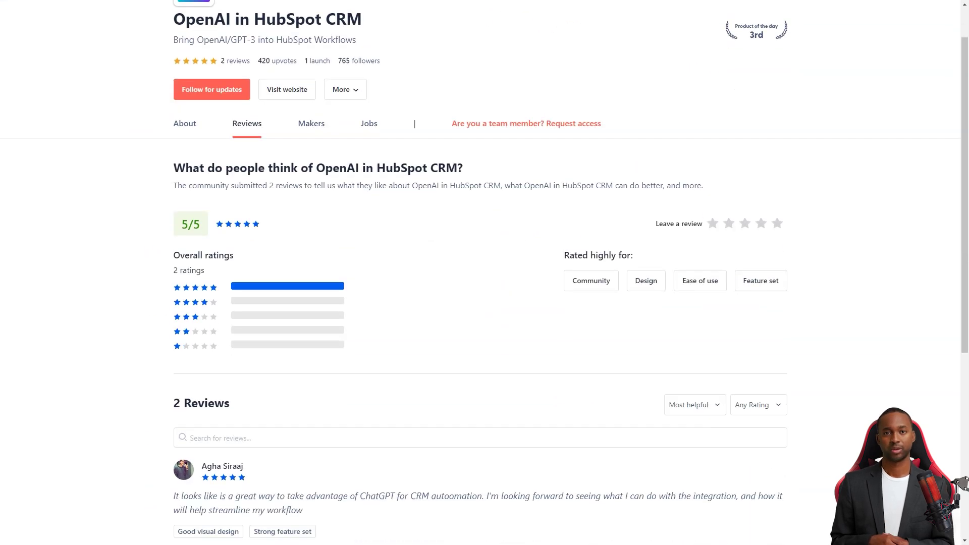
pyautogui.scroll(-3, 485, 272)
pyautogui.scroll(-1, 485, 273)
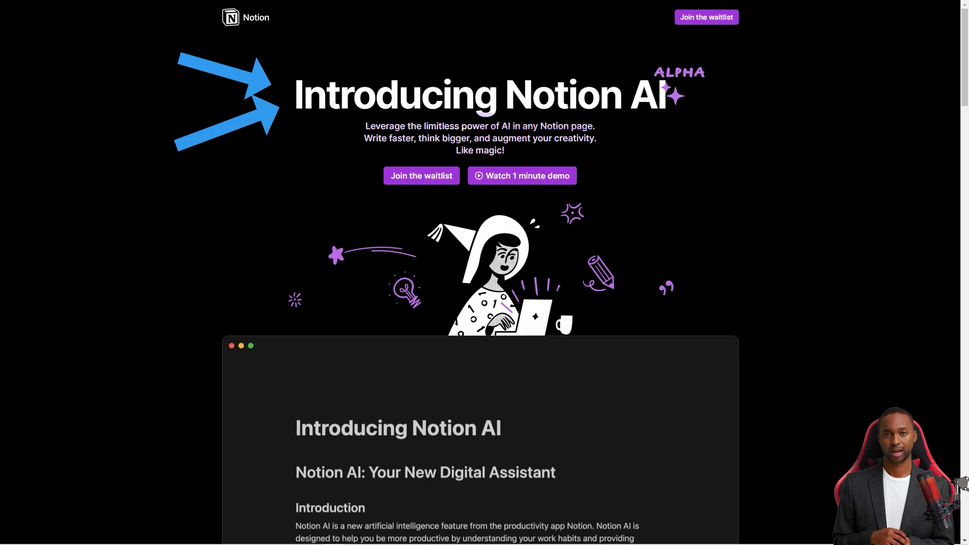
pyautogui.scroll(-3, 961, 485)
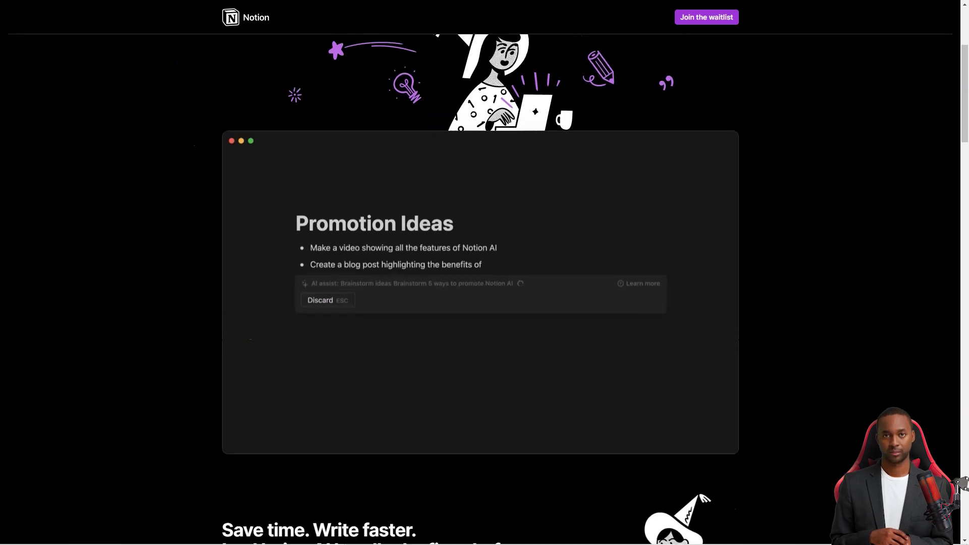
pyautogui.scroll(-2, 960, 485)
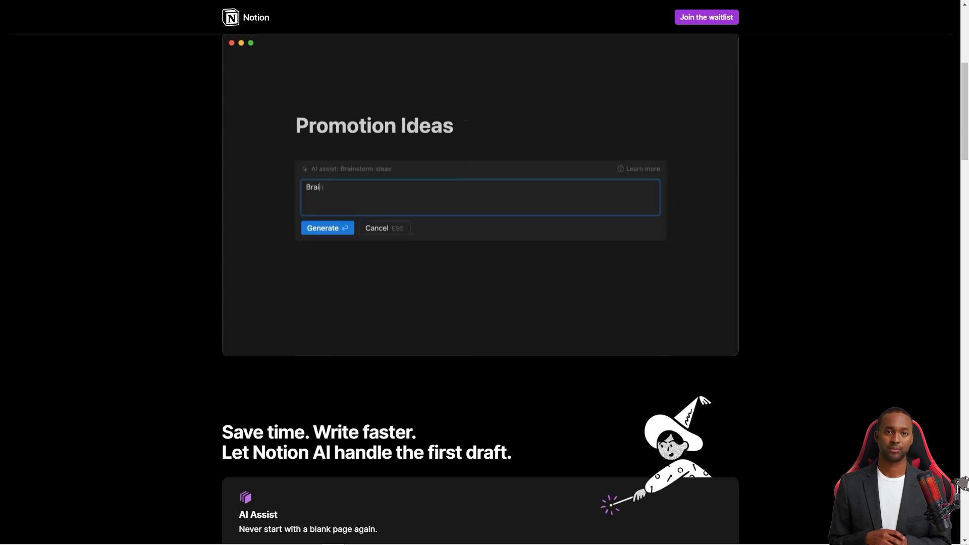
pyautogui.scroll(-5, 485, 273)
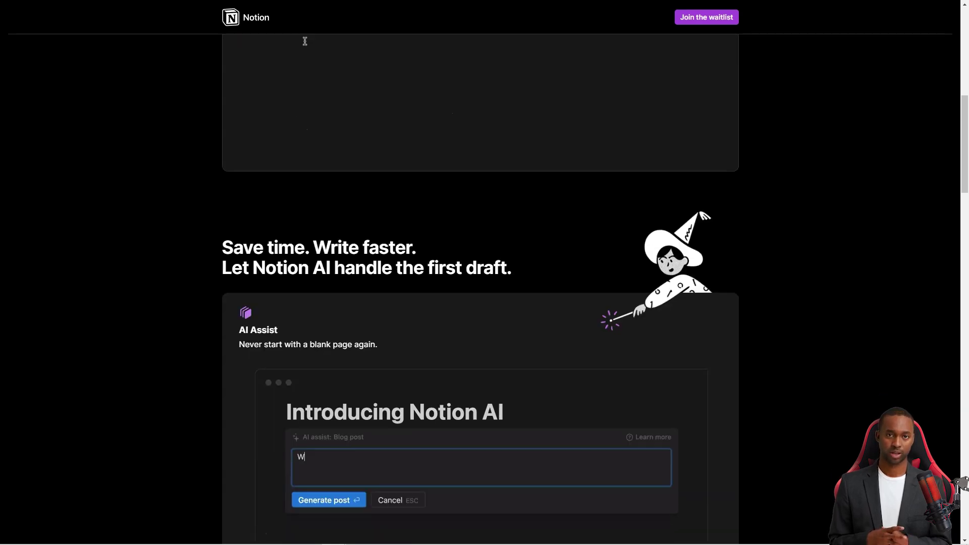
pyautogui.scroll(-2, 485, 273)
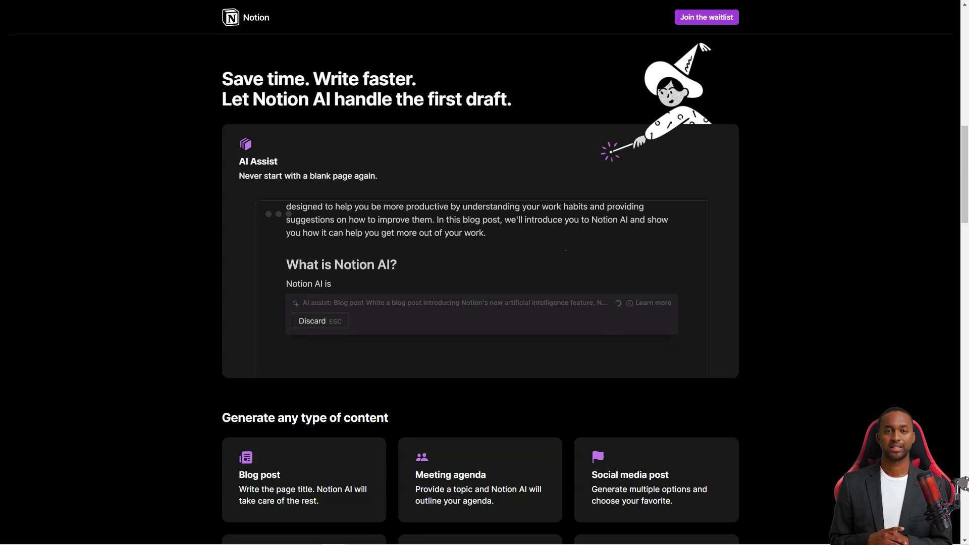
pyautogui.scroll(-5, 485, 303)
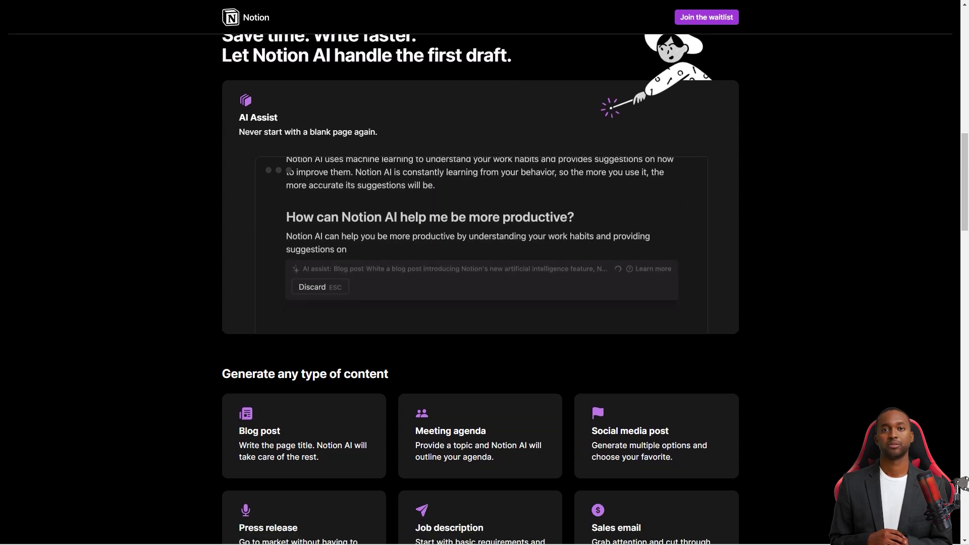
pyautogui.scroll(-5, 484, 303)
pyautogui.scroll(-3, 484, 303)
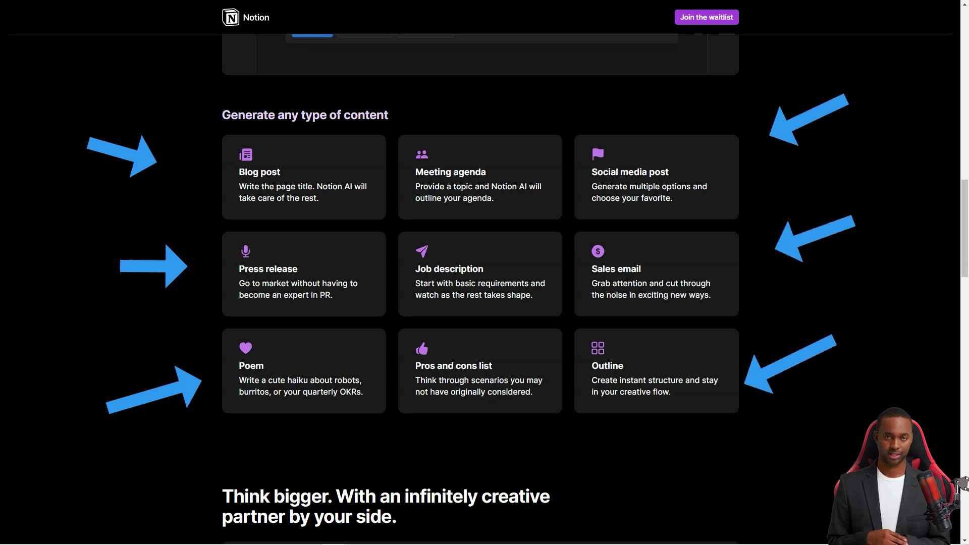
pyautogui.scroll(-5, 485, 303)
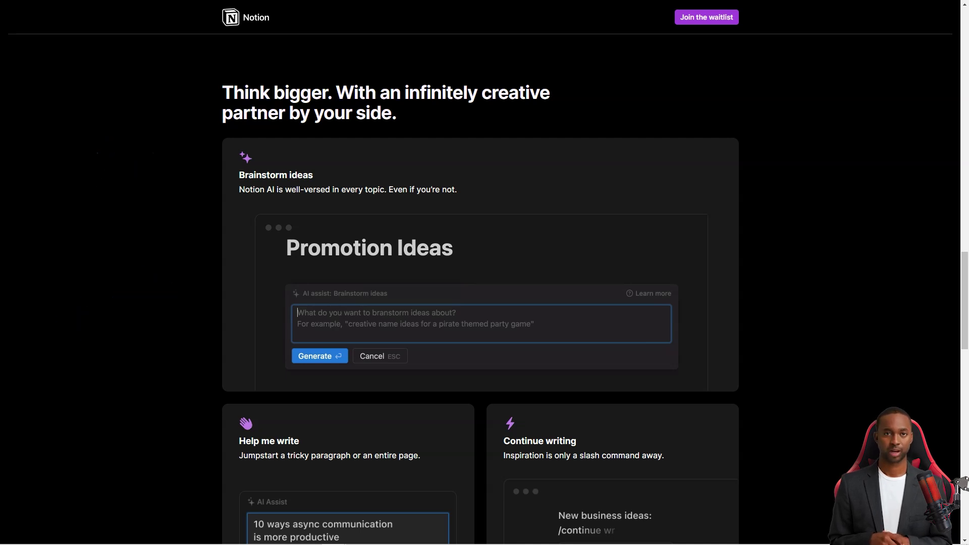
pyautogui.scroll(-4, 484, 303)
pyautogui.scroll(-4, 485, 302)
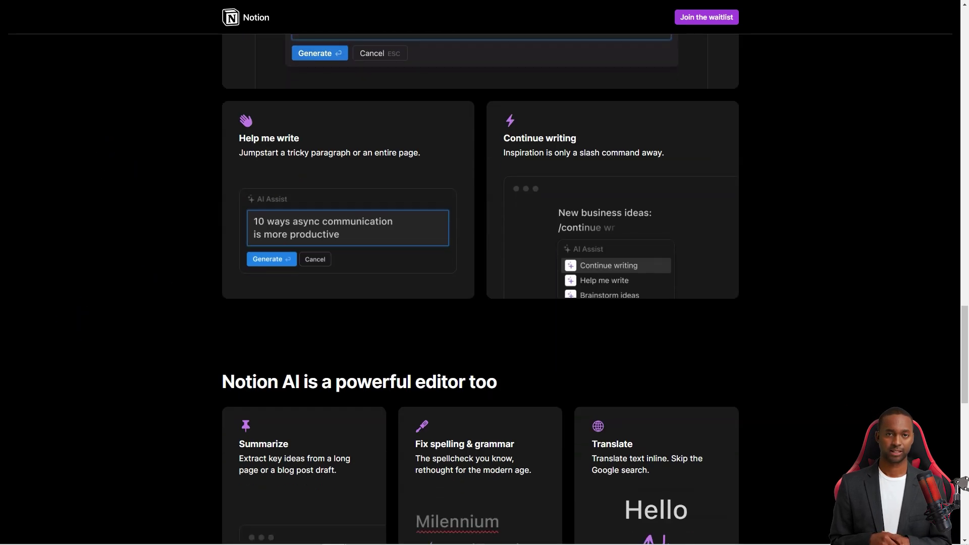
pyautogui.scroll(-3, 485, 303)
pyautogui.scroll(-1, 484, 303)
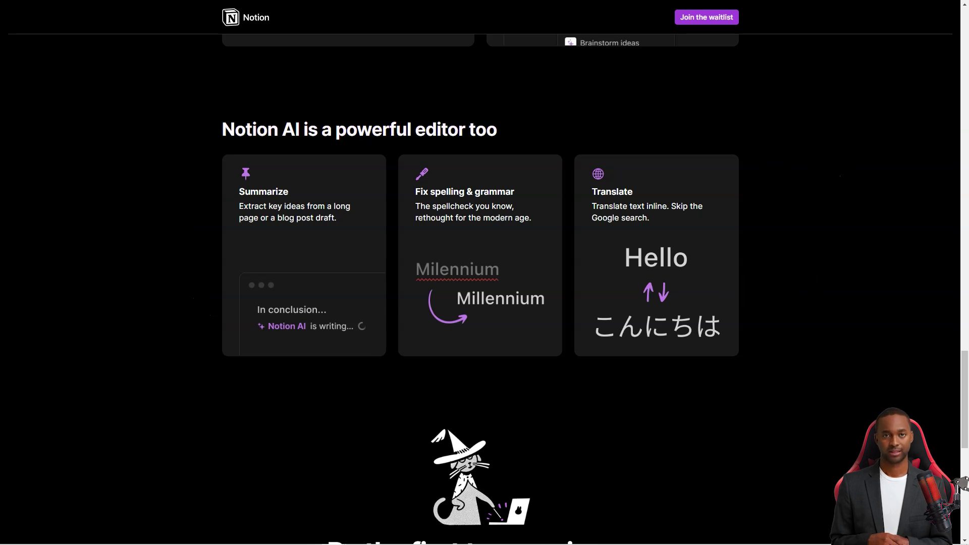
pyautogui.scroll(-5, 480, 288)
pyautogui.scroll(-3, 481, 288)
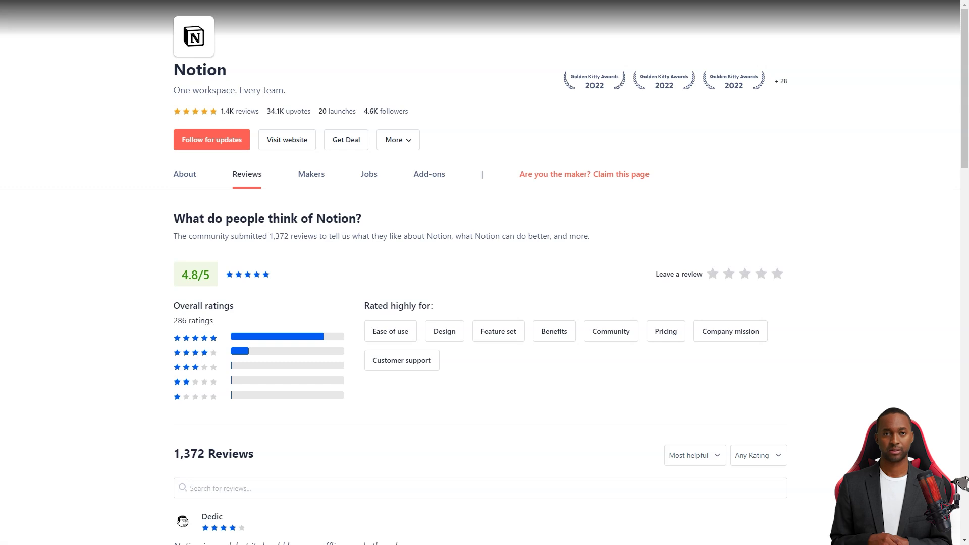
pyautogui.scroll(-3, 480, 287)
pyautogui.scroll(-5, 480, 288)
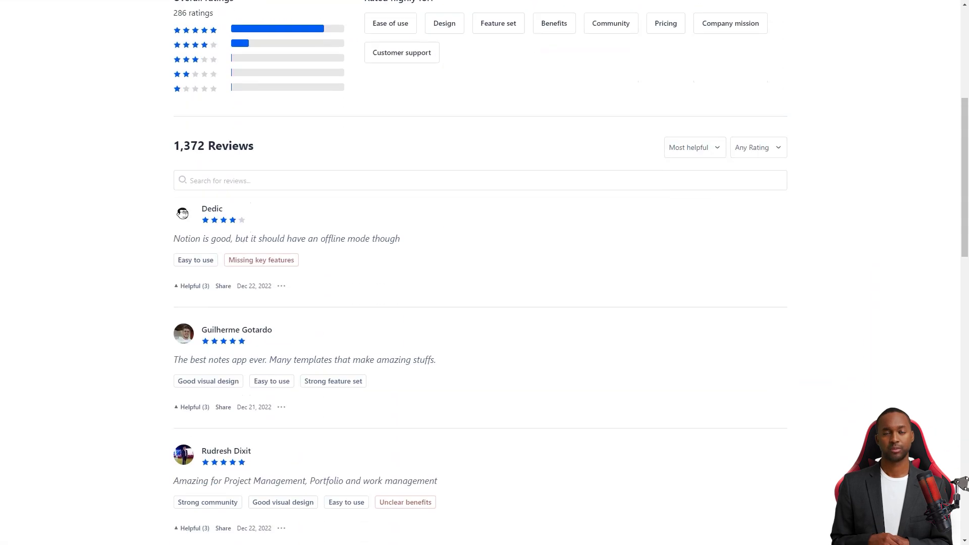
pyautogui.scroll(-2, 480, 288)
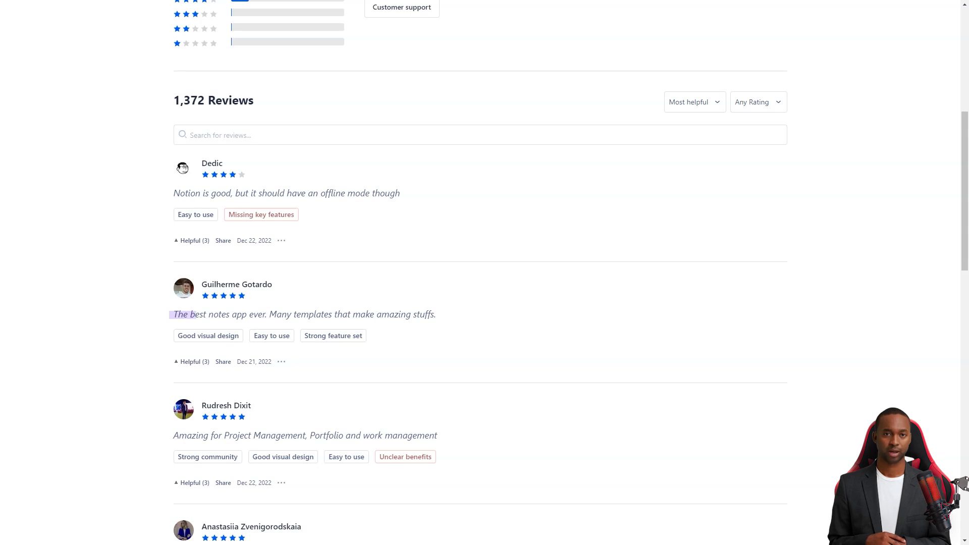
pyautogui.scroll(-3, 485, 303)
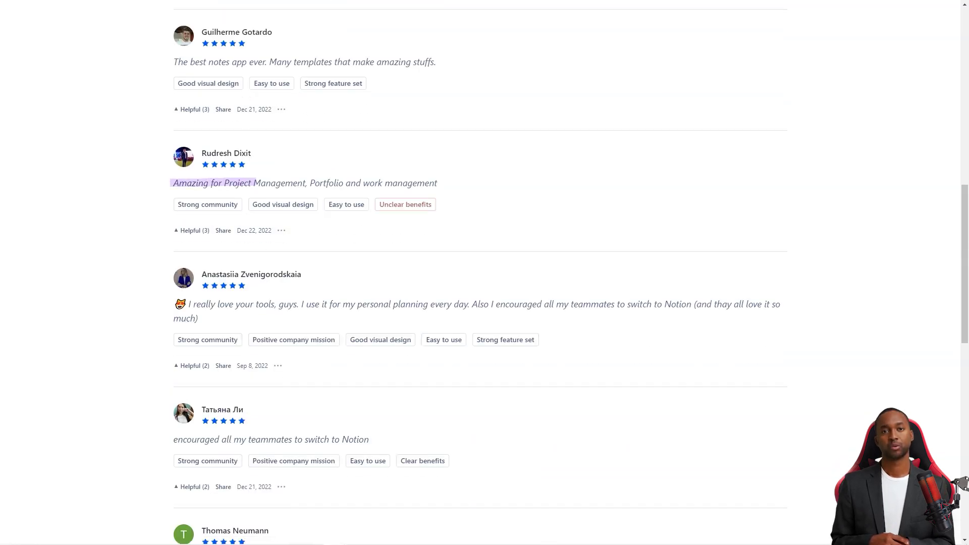
pyautogui.scroll(-1, 485, 303)
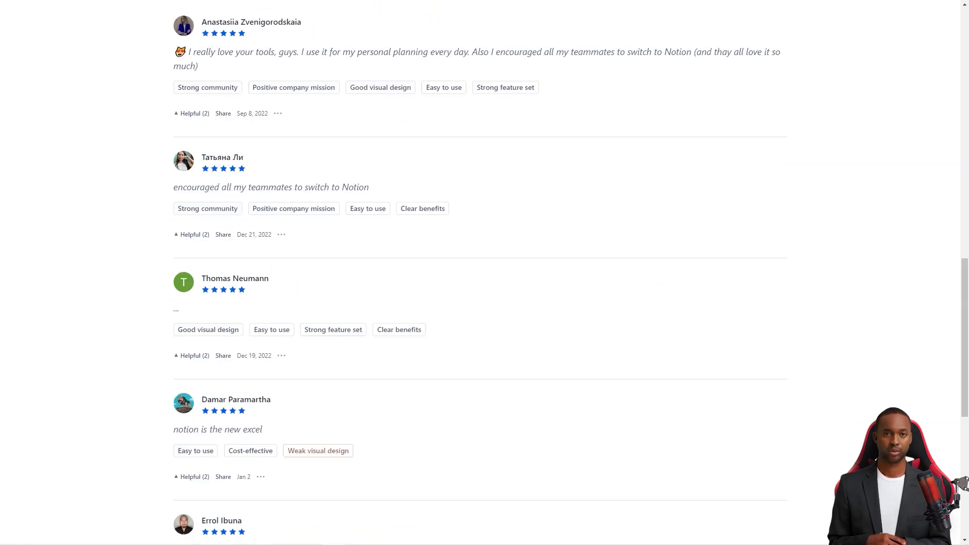
pyautogui.scroll(-4, 960, 485)
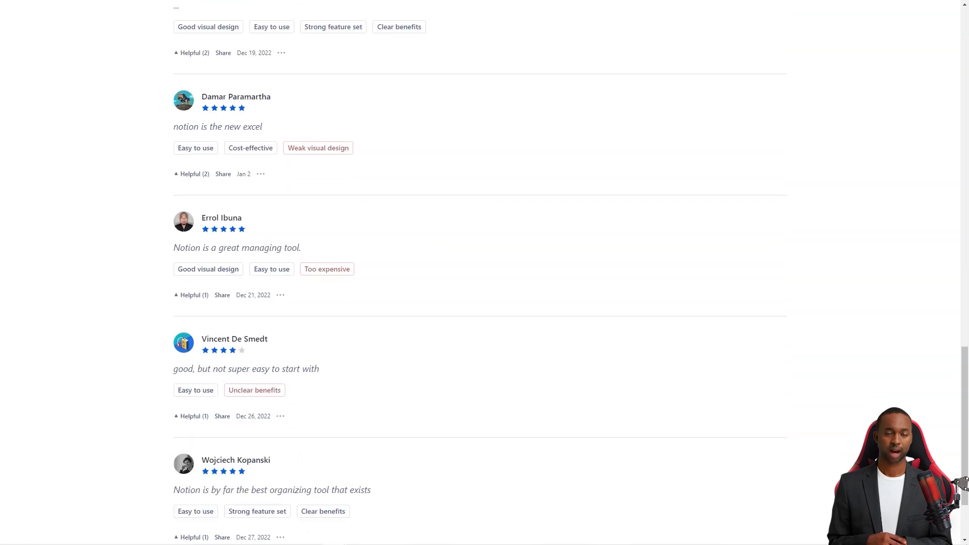
pyautogui.scroll(-2, 961, 485)
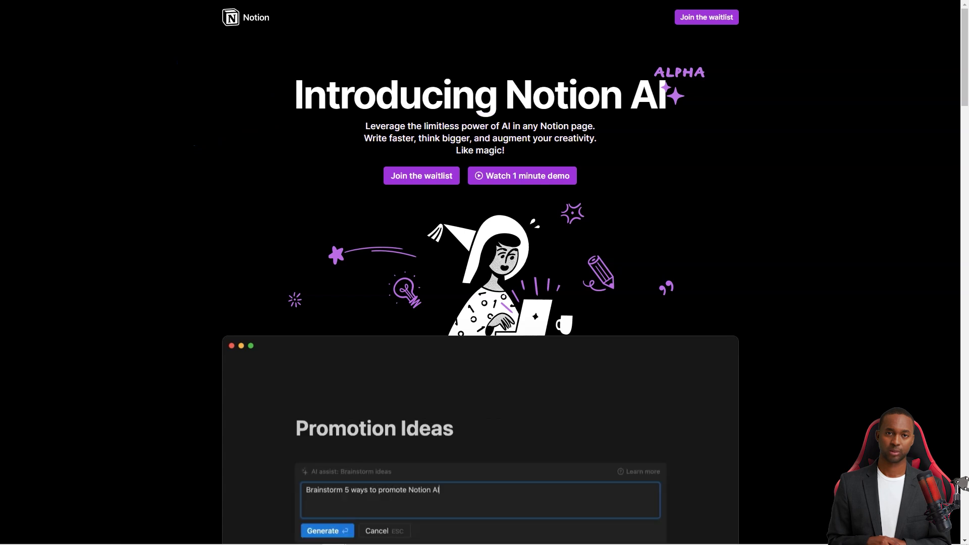
pyautogui.scroll(-5, 961, 485)
pyautogui.scroll(-2, 960, 485)
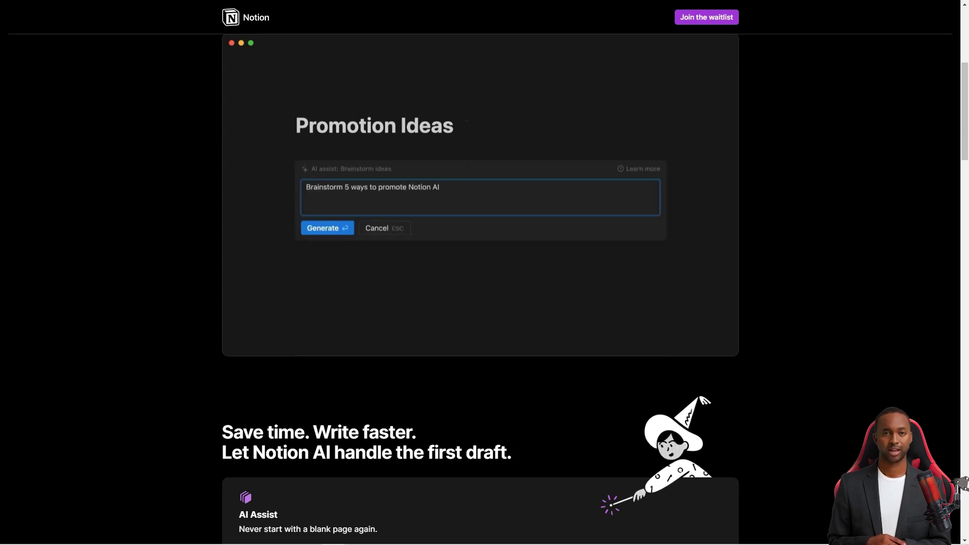
pyautogui.scroll(-5, 484, 303)
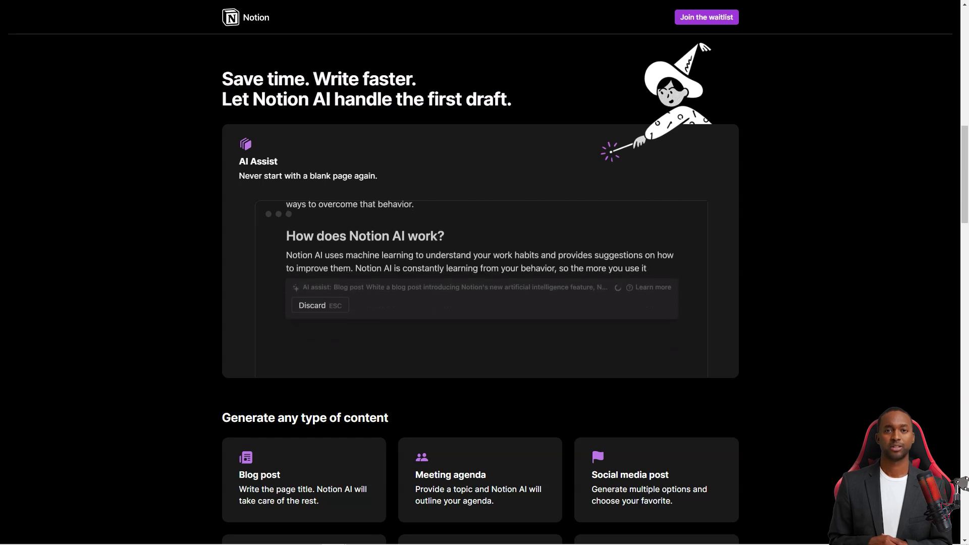
pyautogui.scroll(-1, 484, 273)
pyautogui.scroll(-4, 485, 273)
pyautogui.scroll(-2, 485, 272)
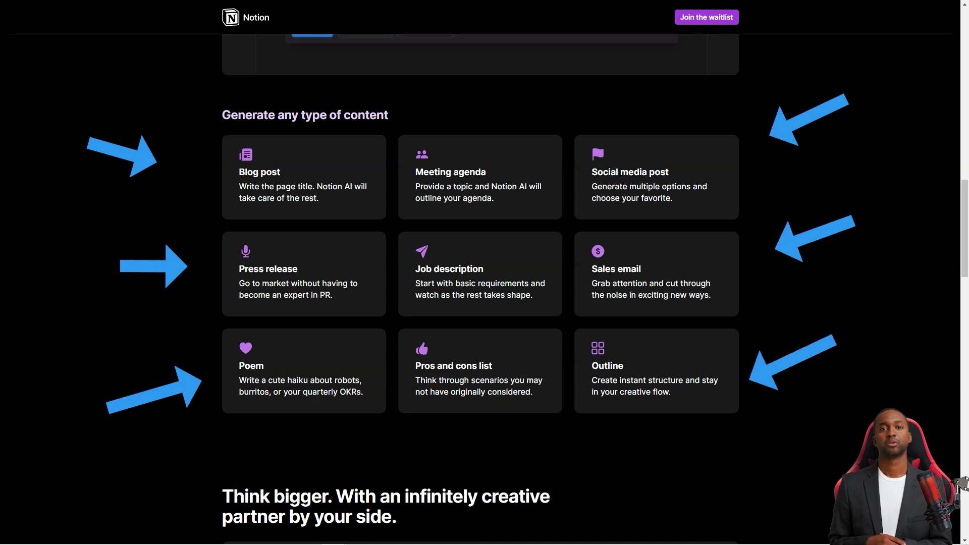
pyautogui.scroll(-6, 485, 304)
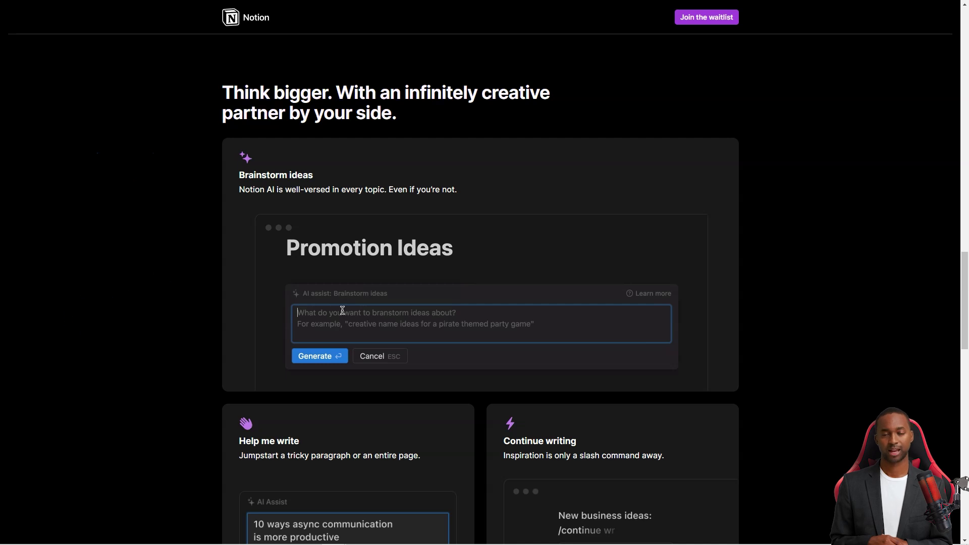
pyautogui.scroll(-4, 485, 303)
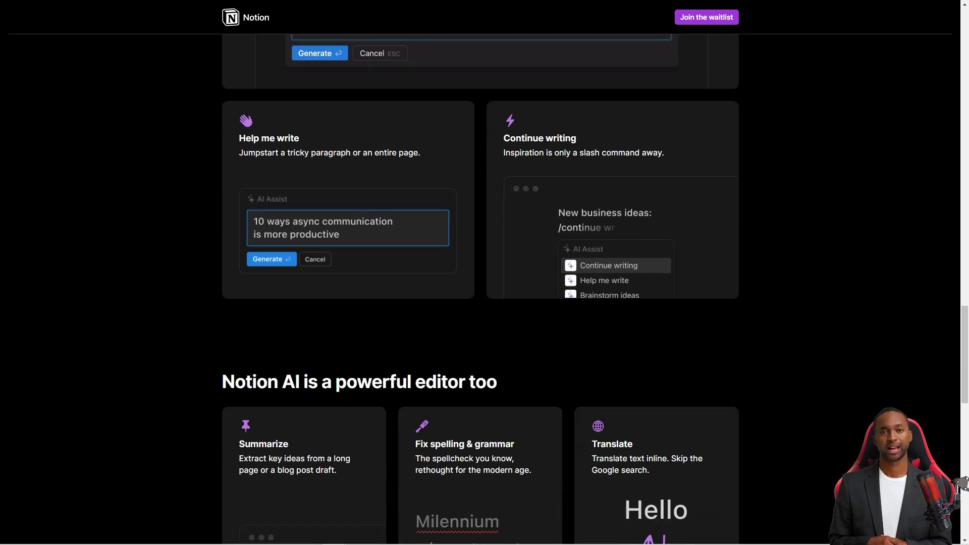
pyautogui.scroll(-3, 484, 303)
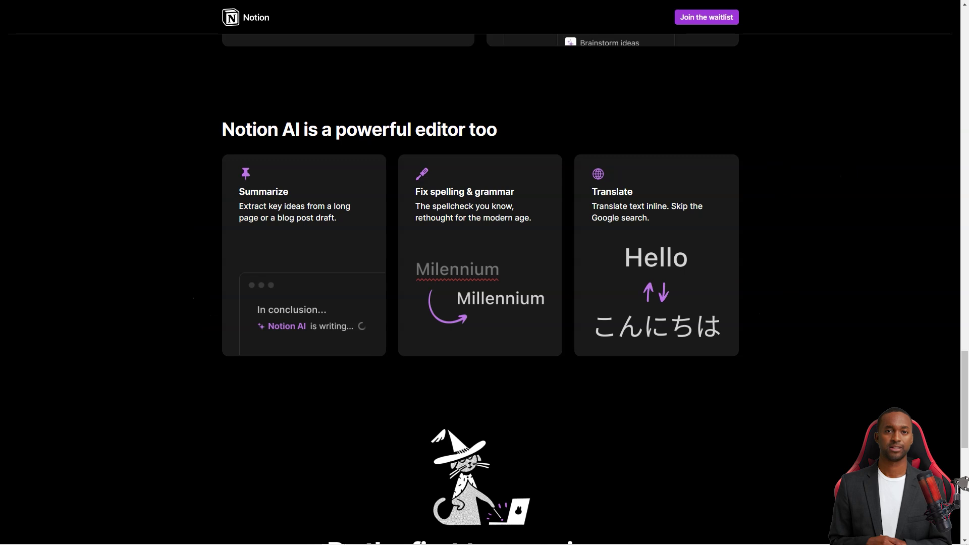
pyautogui.scroll(-5, 485, 303)
pyautogui.scroll(-2, 485, 303)
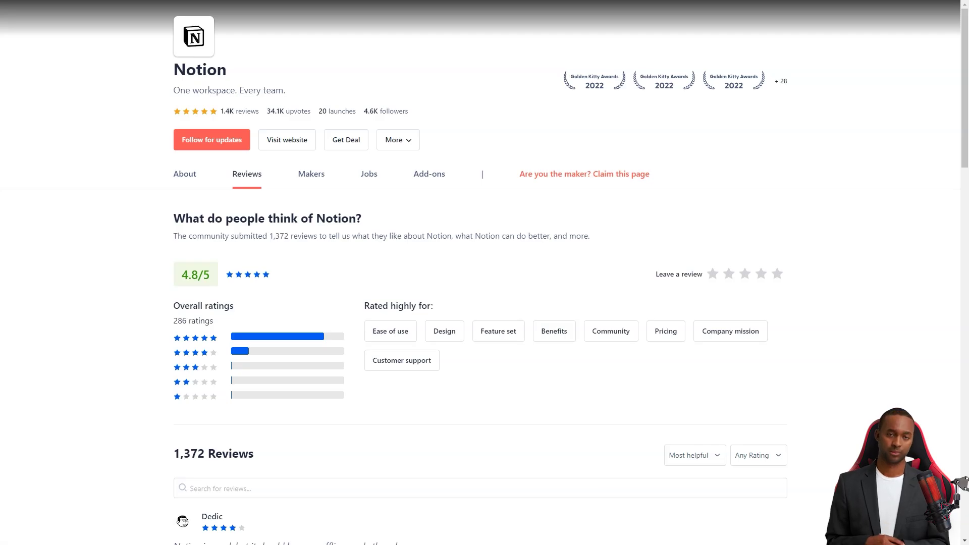
pyautogui.scroll(-3, 485, 303)
pyautogui.scroll(-2, 484, 303)
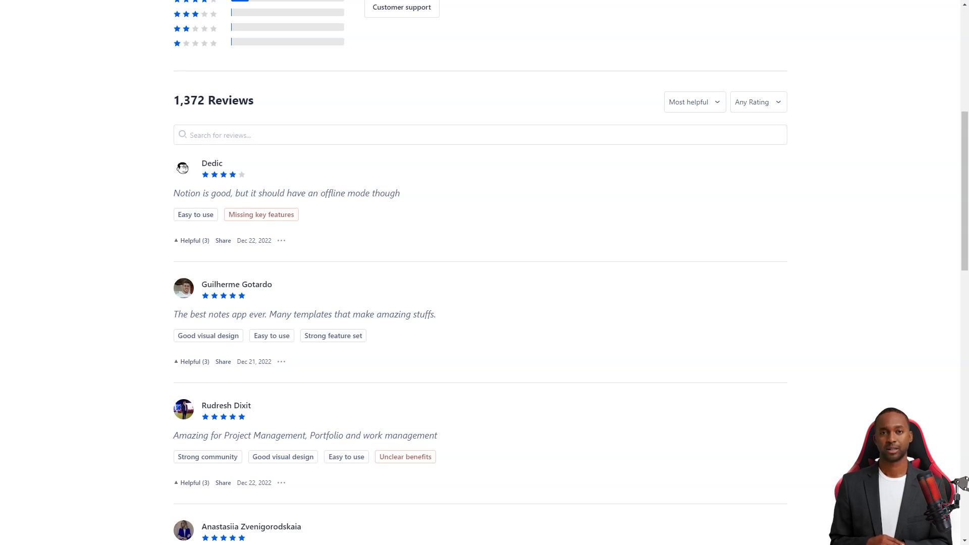
pyautogui.moveTo(173, 314); pyautogui.dragTo(268, 314)
# Highlight and deselect the project management sentence while reading Notion's Product Hunt reviews.
pyautogui.click(269, 315)
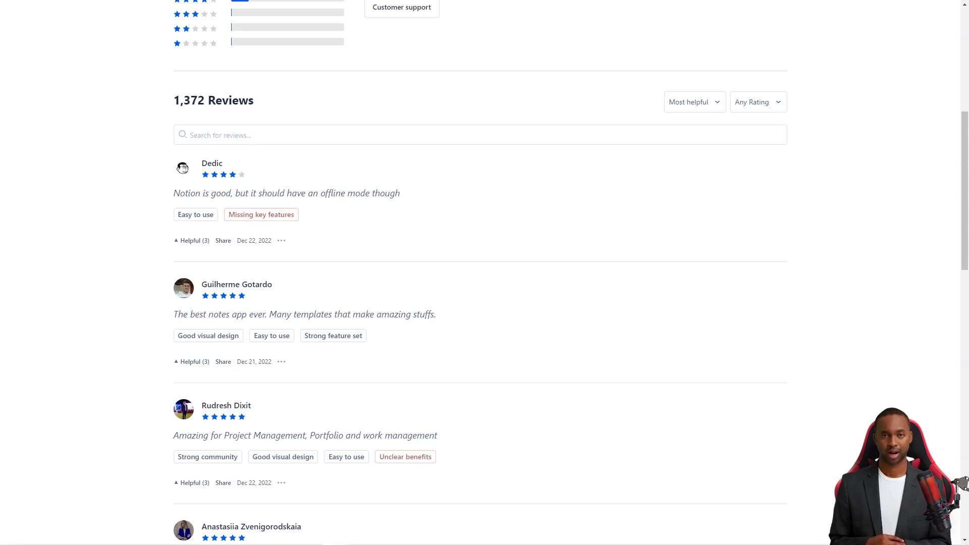
pyautogui.scroll(-2, 484, 303)
pyautogui.scroll(-2, 485, 303)
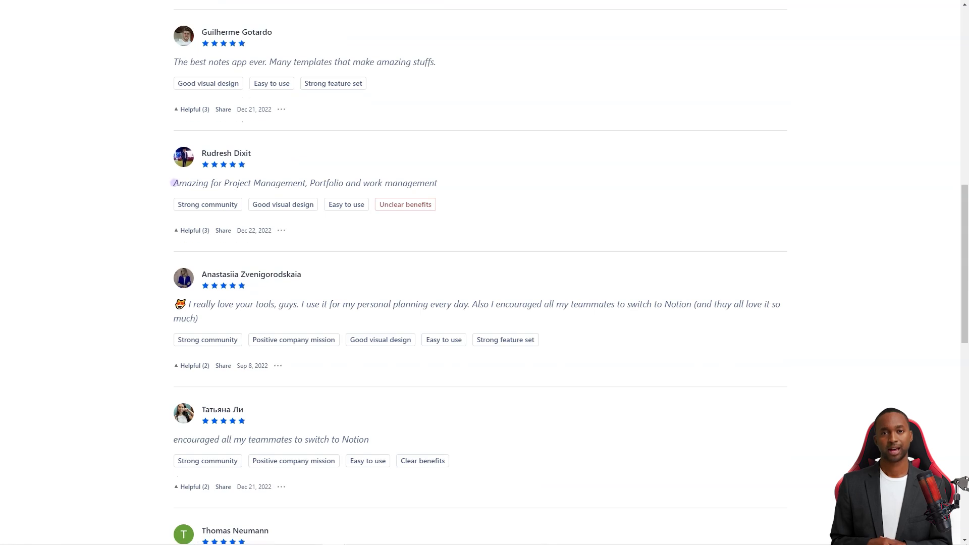
pyautogui.moveTo(173, 182); pyautogui.dragTo(295, 182)
pyautogui.click(307, 182)
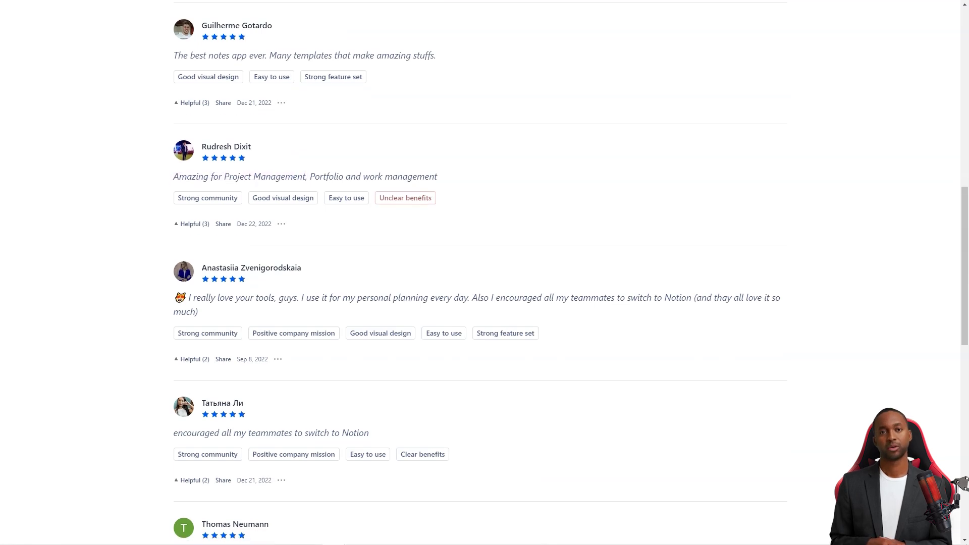
pyautogui.scroll(-3, 485, 303)
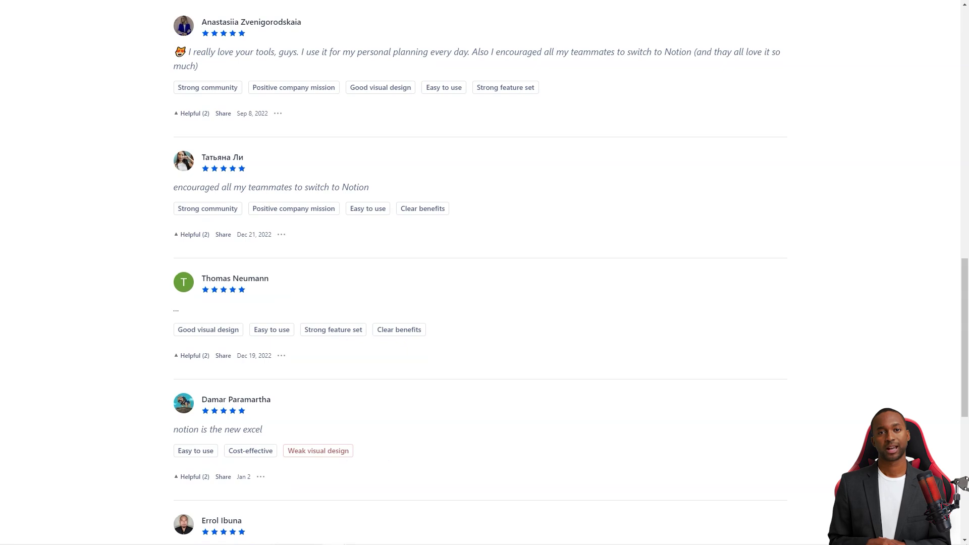
pyautogui.scroll(-4, 485, 303)
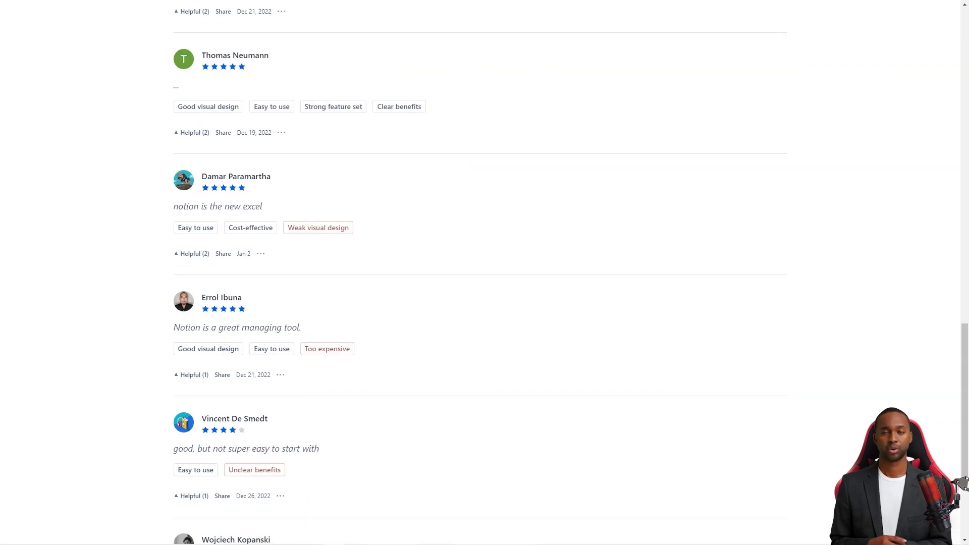
pyautogui.scroll(-2, 485, 303)
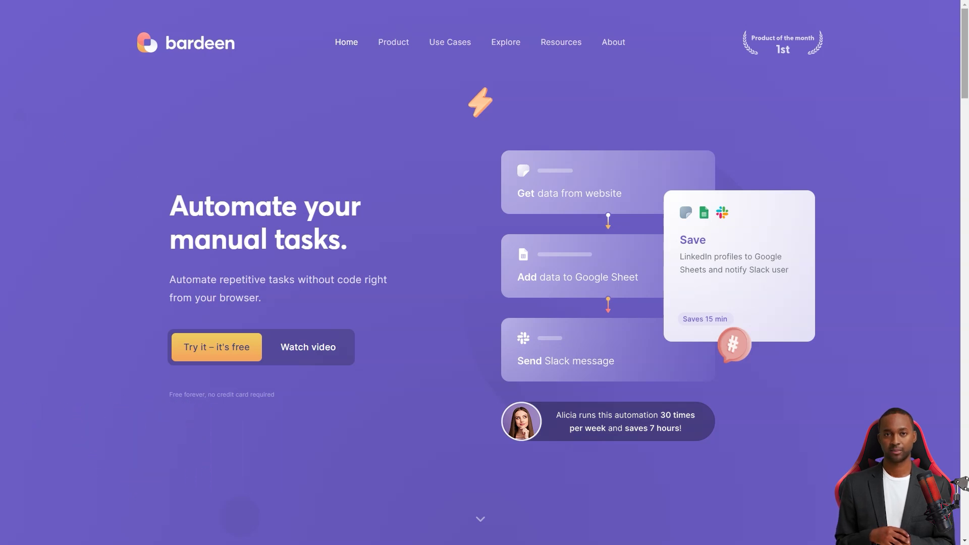
pyautogui.scroll(-6, 485, 303)
pyautogui.scroll(-4, 486, 304)
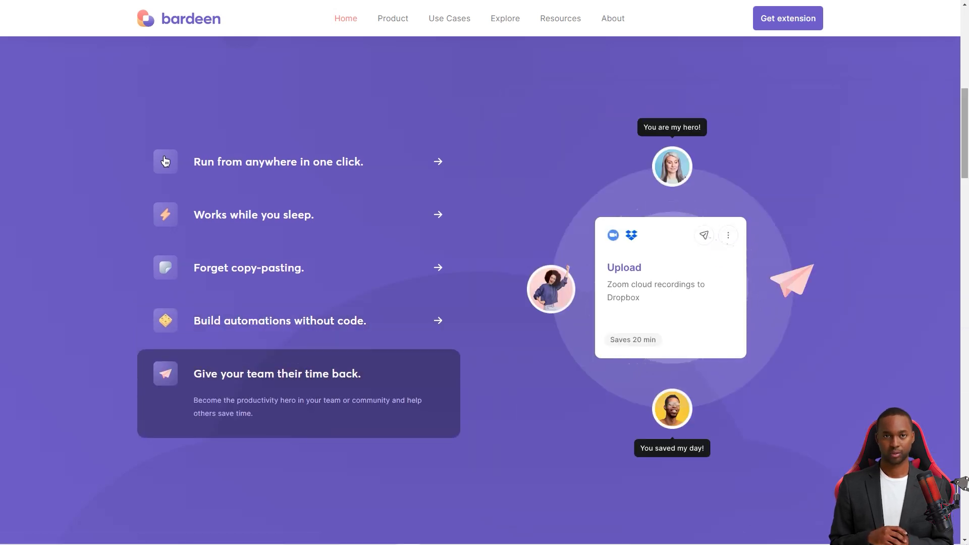
pyautogui.scroll(-2, 166, 162)
pyautogui.scroll(-5, 485, 303)
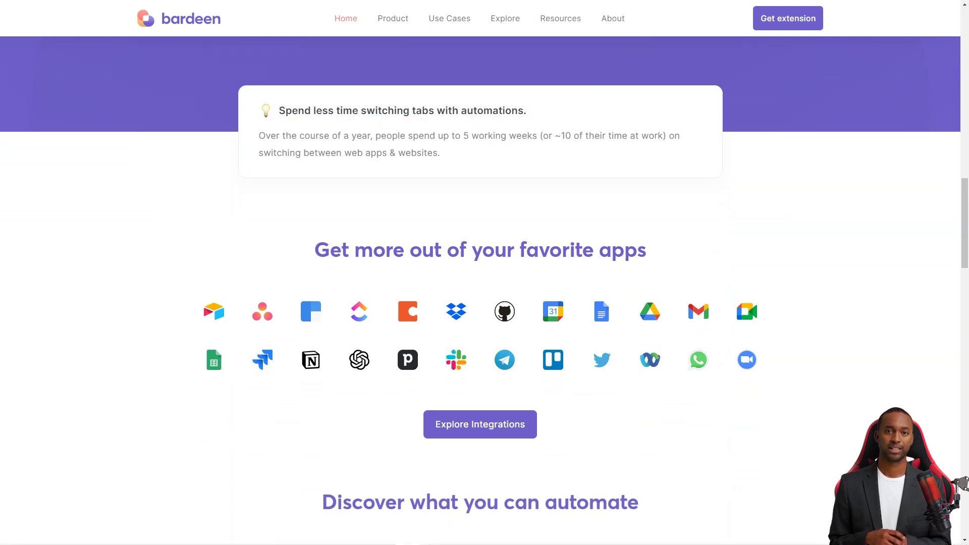
pyautogui.scroll(-2, 485, 303)
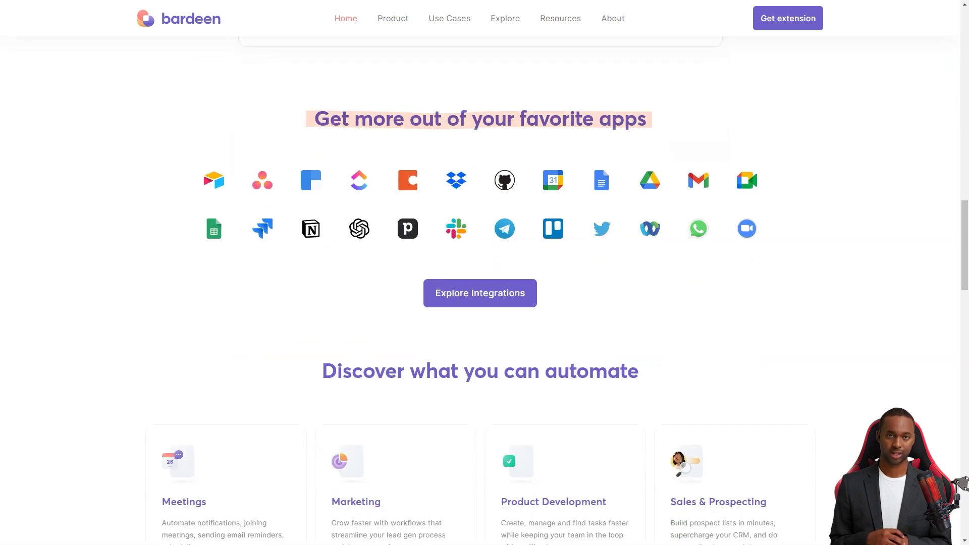
pyautogui.scroll(-4, 485, 303)
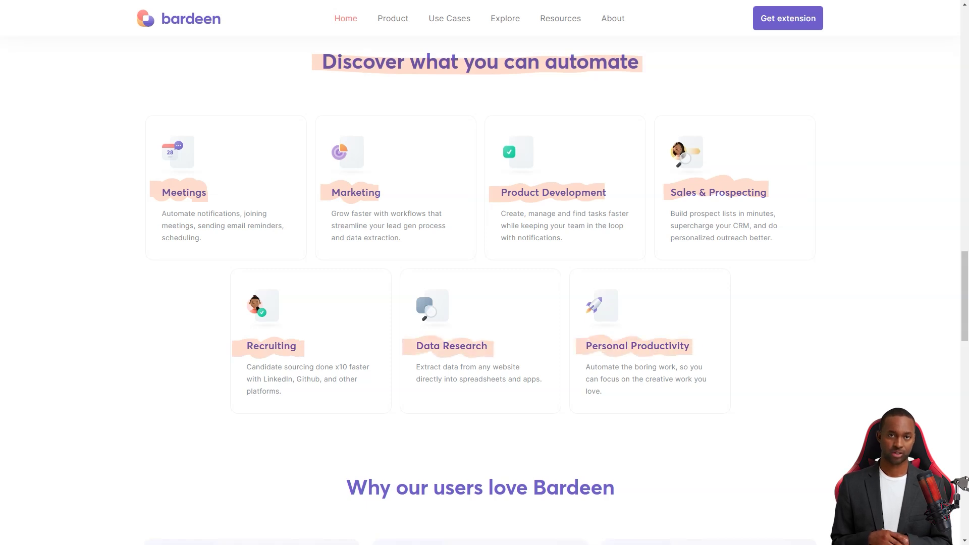
pyautogui.scroll(-1, 486, 273)
pyautogui.scroll(-5, 485, 273)
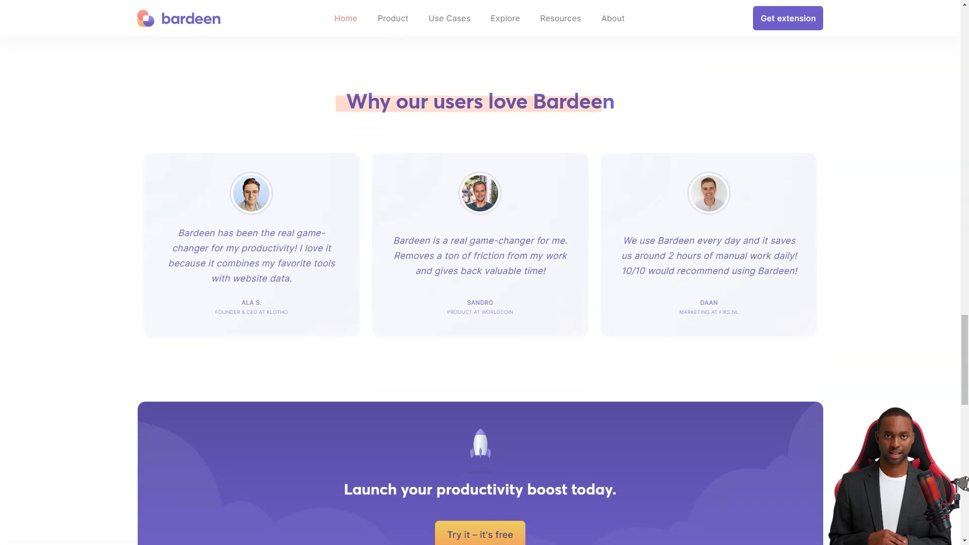
pyautogui.scroll(-3, 485, 272)
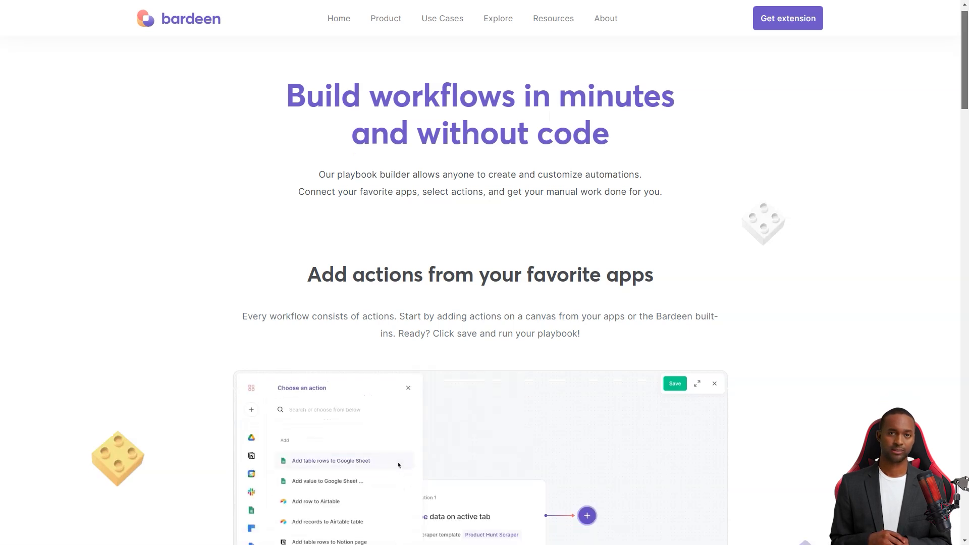
pyautogui.scroll(-3, 484, 303)
pyautogui.scroll(-1, 463, 331)
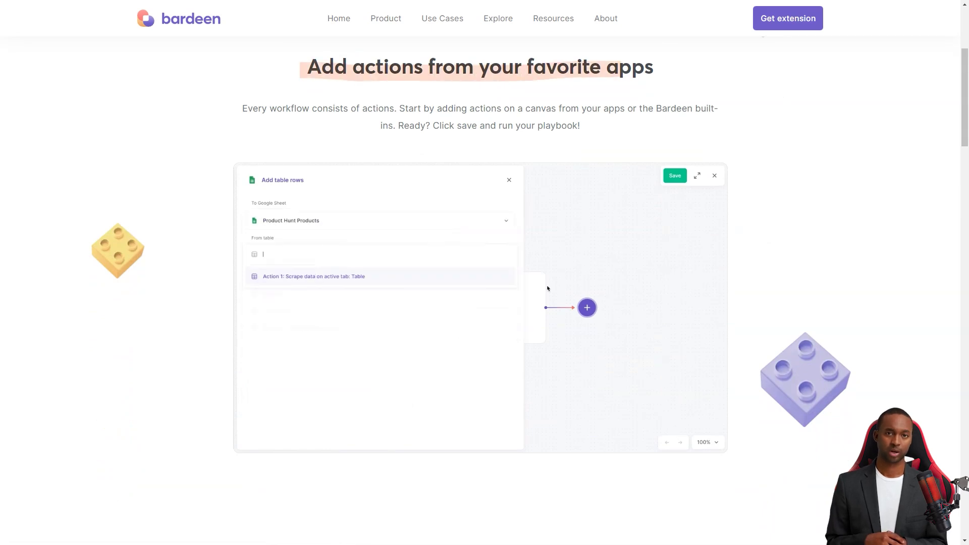
pyautogui.scroll(-2, 548, 288)
pyautogui.scroll(-6, 547, 289)
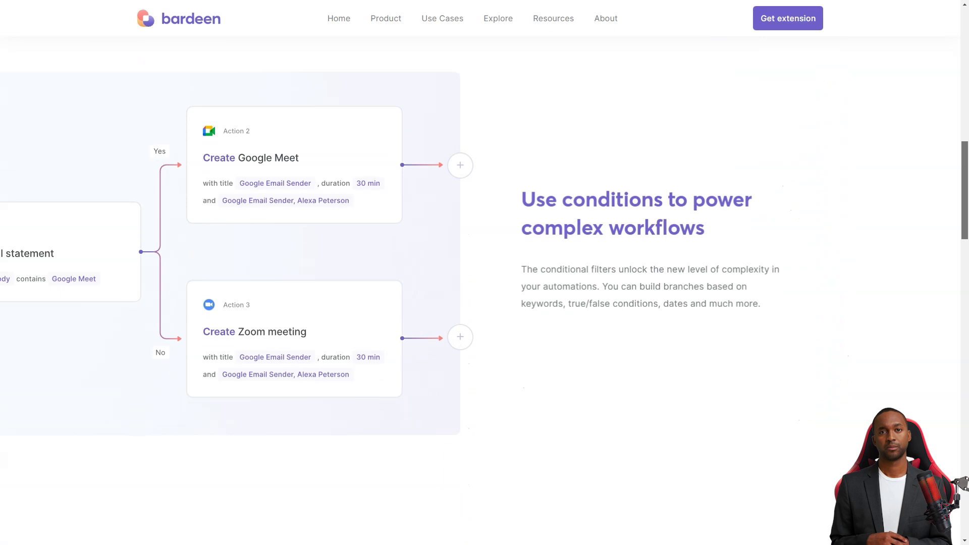
pyautogui.scroll(-1, 548, 288)
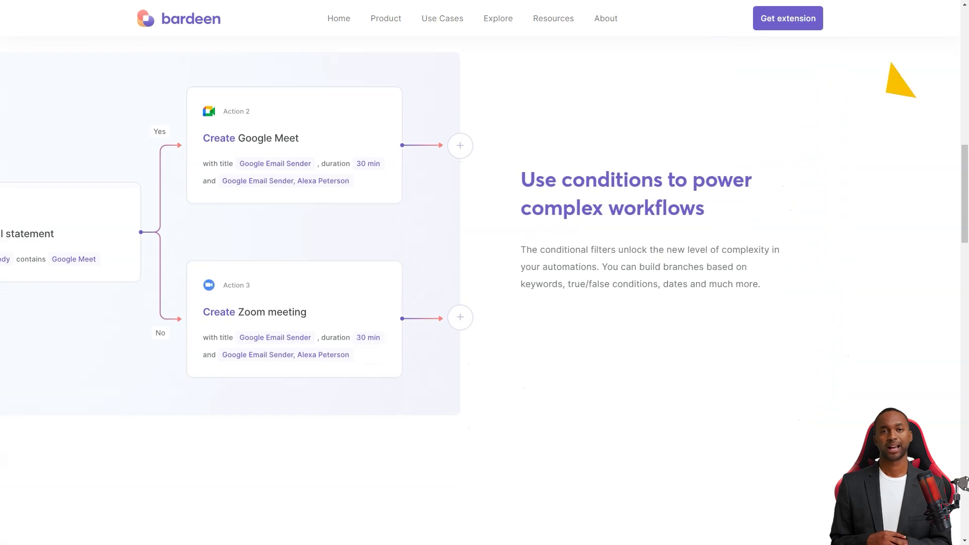
pyautogui.scroll(-8, 548, 288)
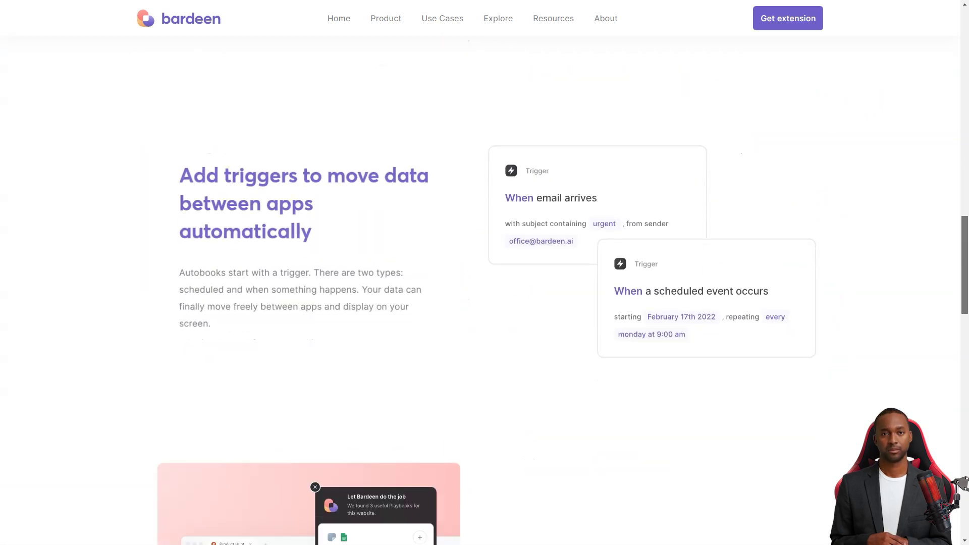
pyautogui.scroll(-1, 548, 288)
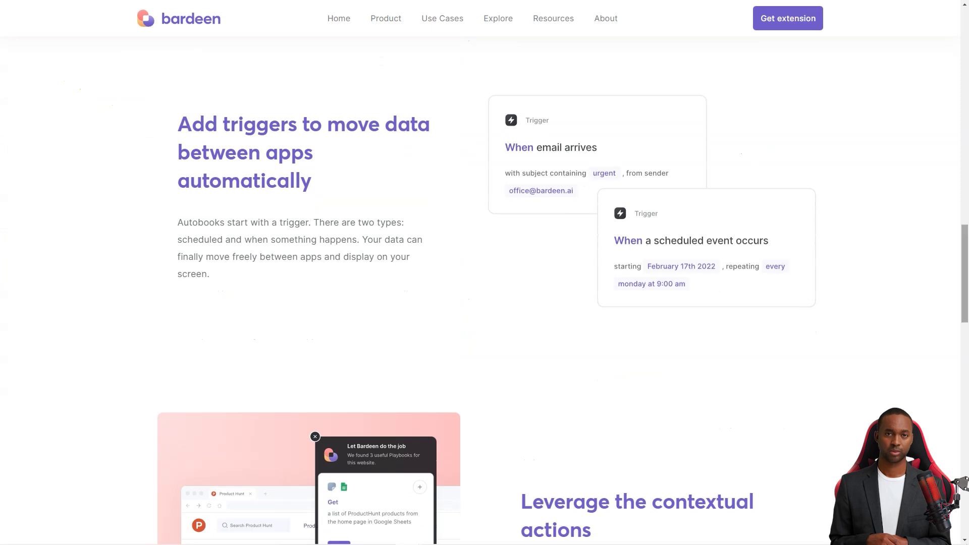
pyautogui.scroll(-4, 548, 288)
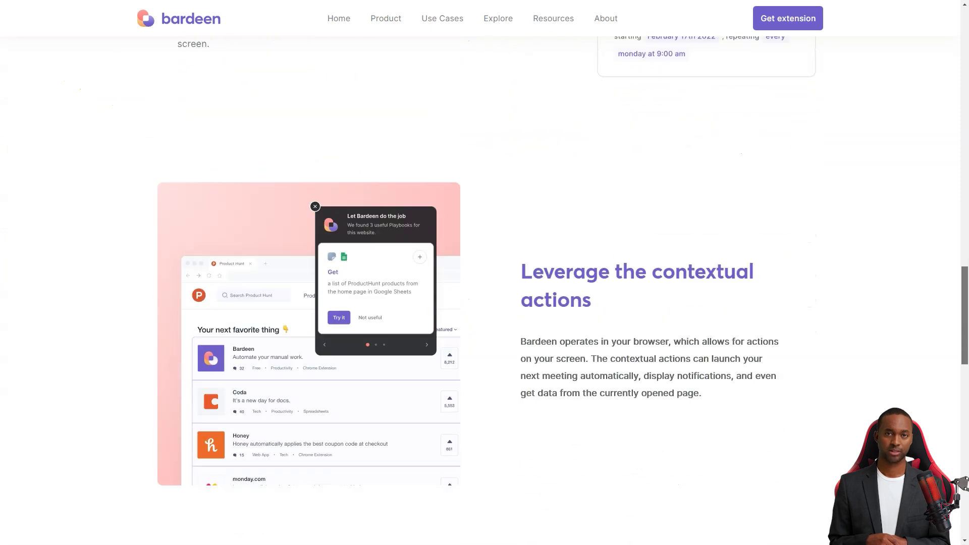
pyautogui.scroll(-2, 547, 287)
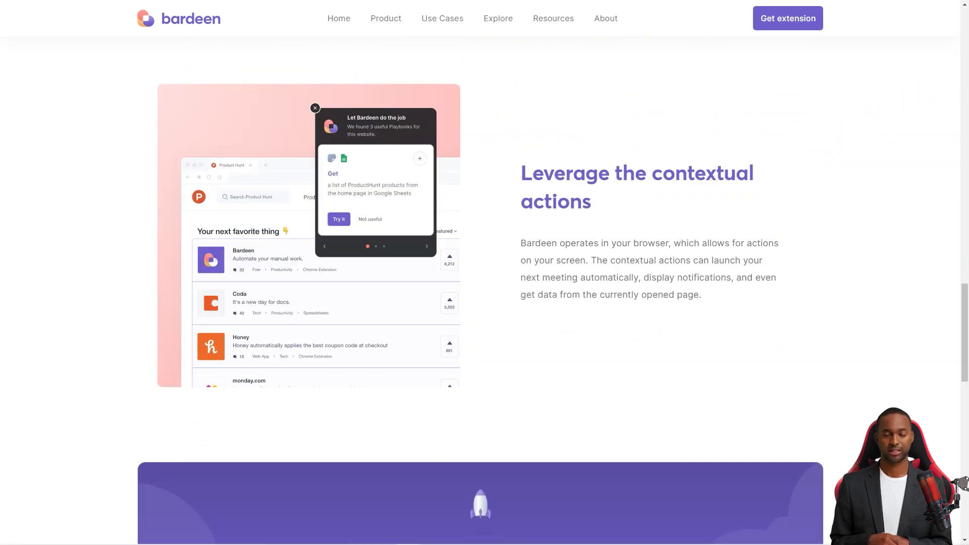
pyautogui.scroll(-5, 548, 288)
pyautogui.scroll(-5, 548, 288)
# Go from Bardeen's workflow builder page to its scraper data extraction page.
pyautogui.click(443, 295)
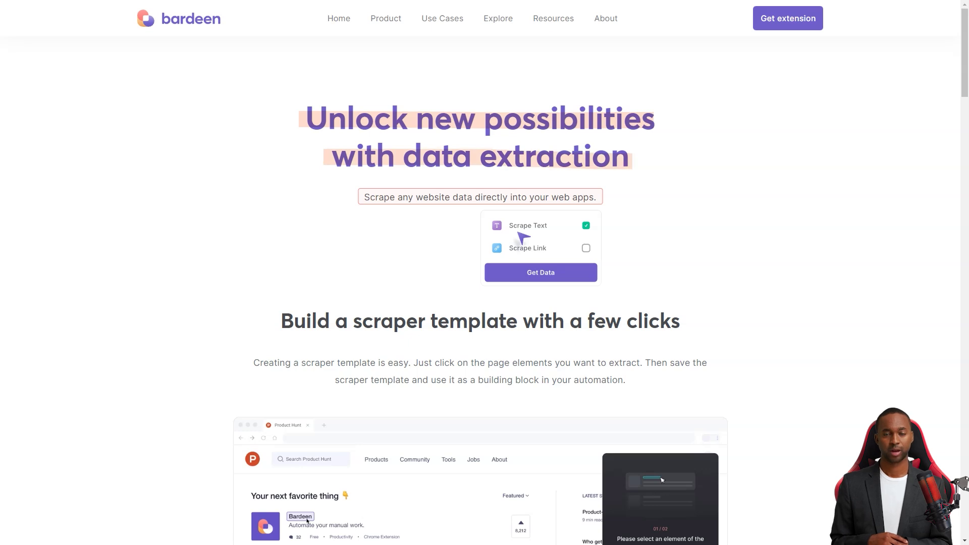
pyautogui.scroll(-5, 484, 303)
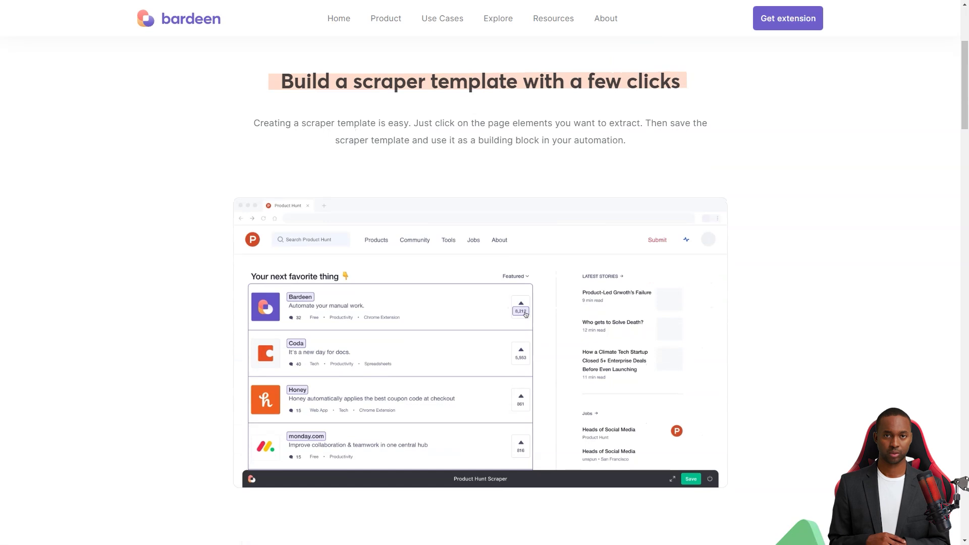
pyautogui.scroll(-3, 485, 303)
pyautogui.scroll(-10, 485, 303)
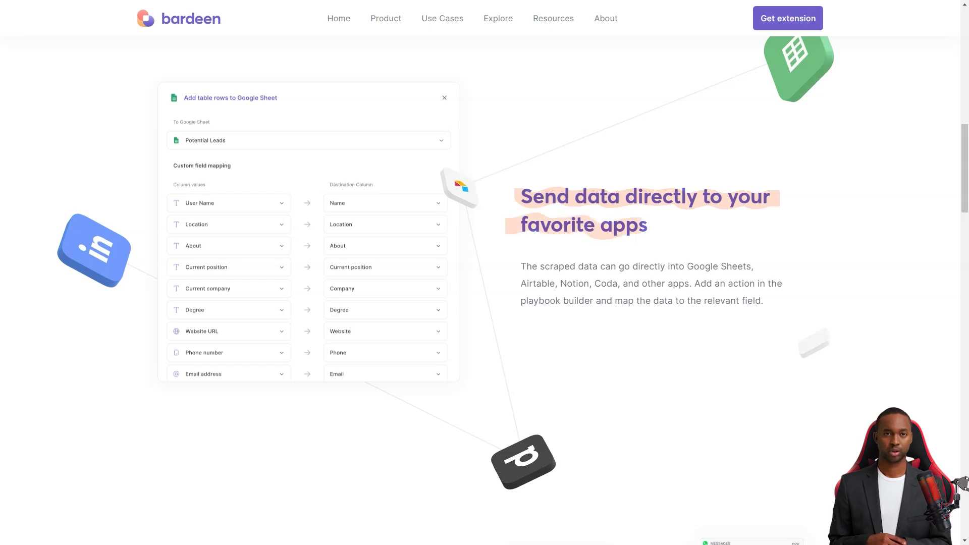
pyautogui.scroll(-10, 485, 303)
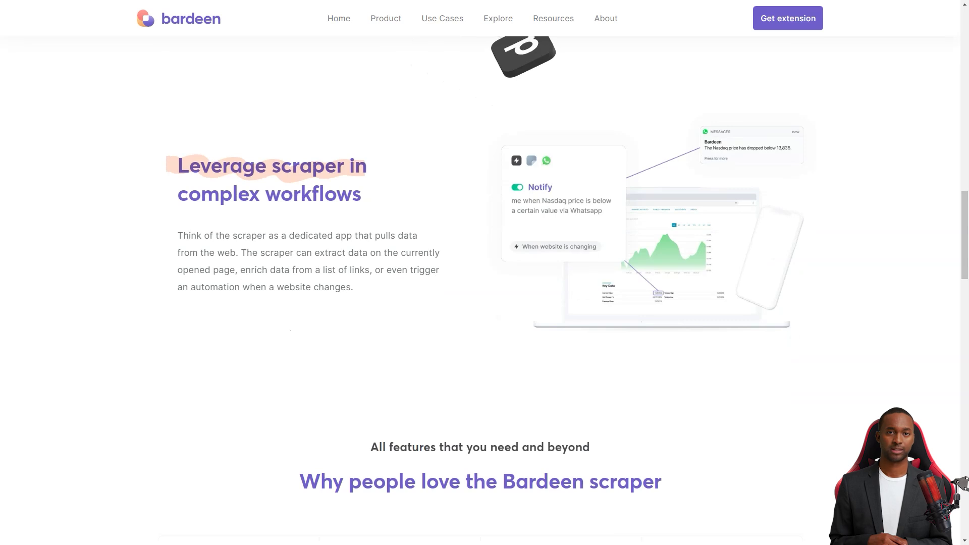
pyautogui.scroll(-5, 486, 273)
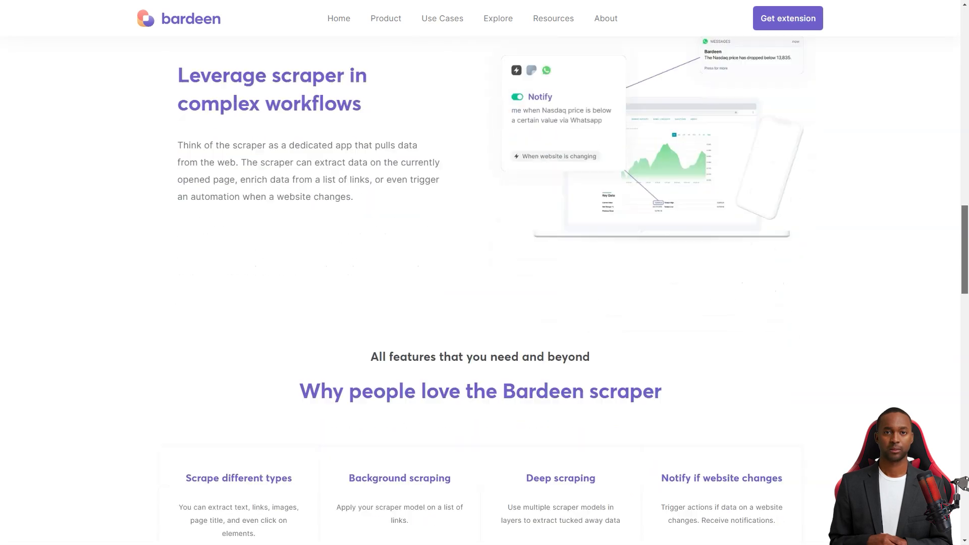
pyautogui.scroll(-5, 485, 272)
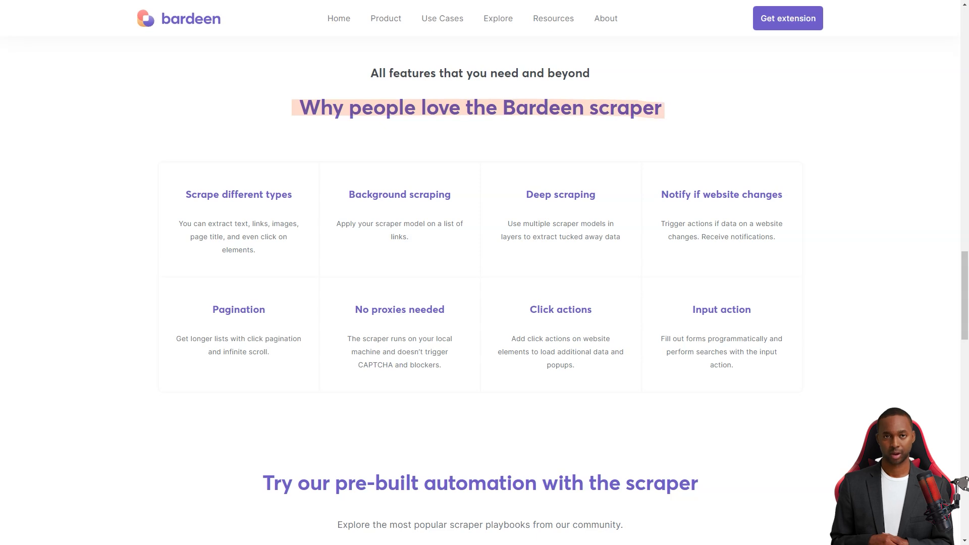
pyautogui.scroll(-3, 484, 273)
pyautogui.scroll(-8, 484, 272)
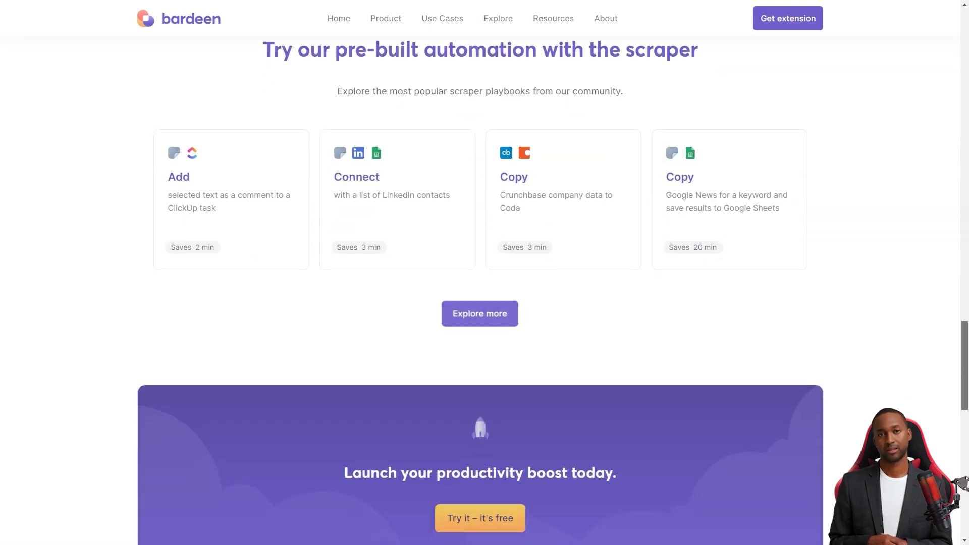
# Leave the scraper page for Bardeen's 'AI meets automations' waitlist page.
pyautogui.click(480, 314)
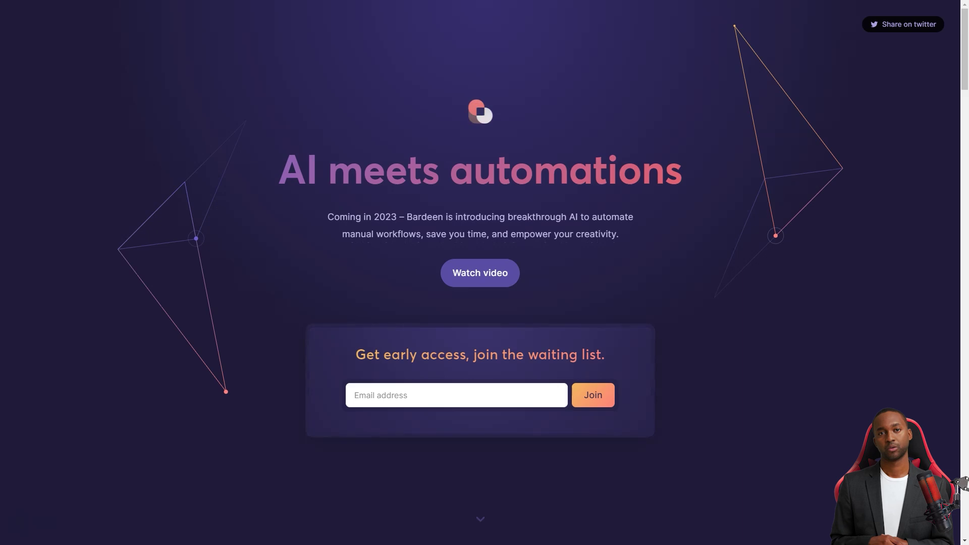
pyautogui.scroll(-3, 485, 273)
pyautogui.scroll(-6, 485, 273)
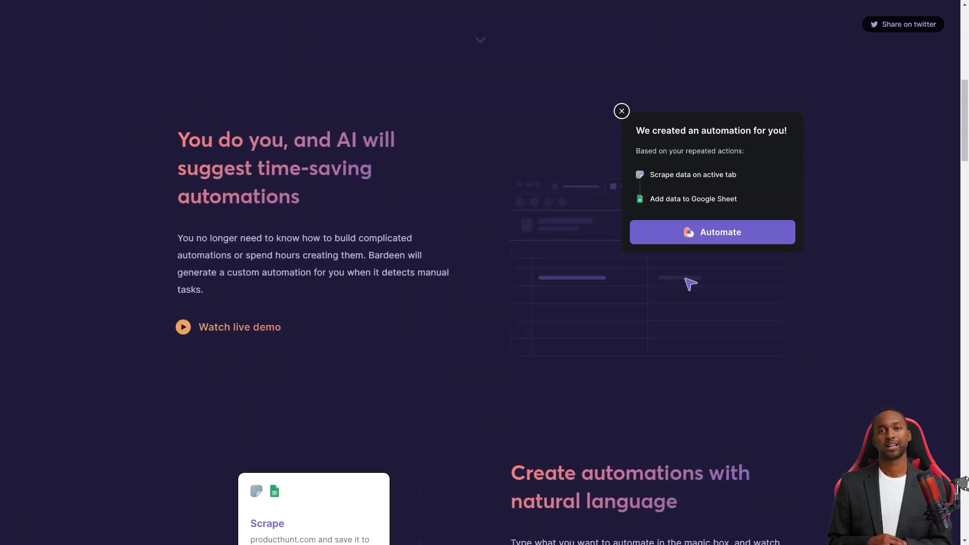
pyautogui.scroll(-5, 485, 273)
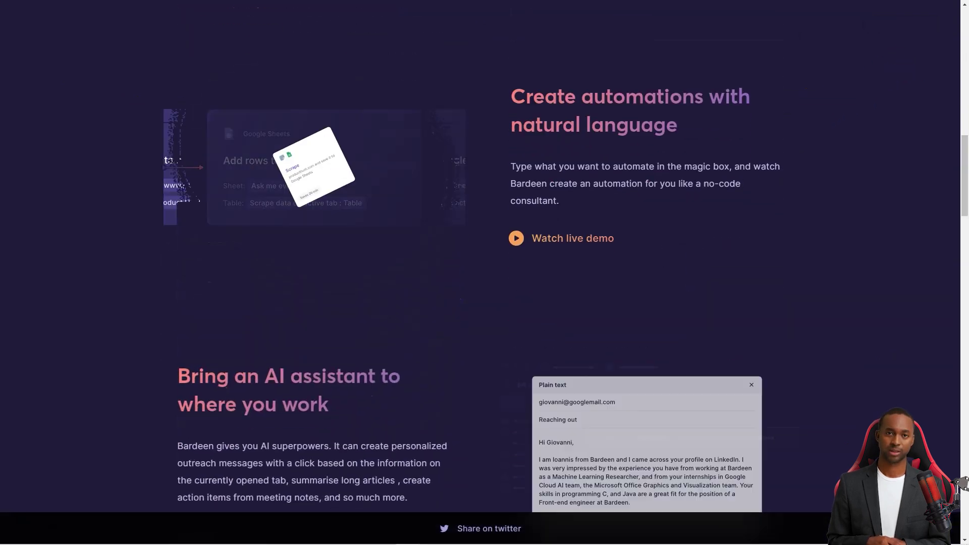
pyautogui.scroll(-5, 484, 273)
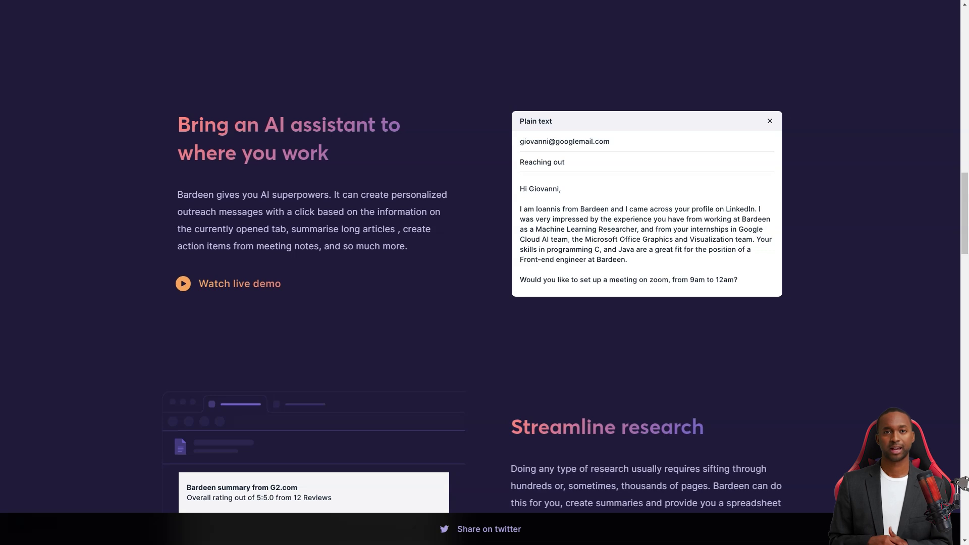
pyautogui.scroll(-3, 485, 273)
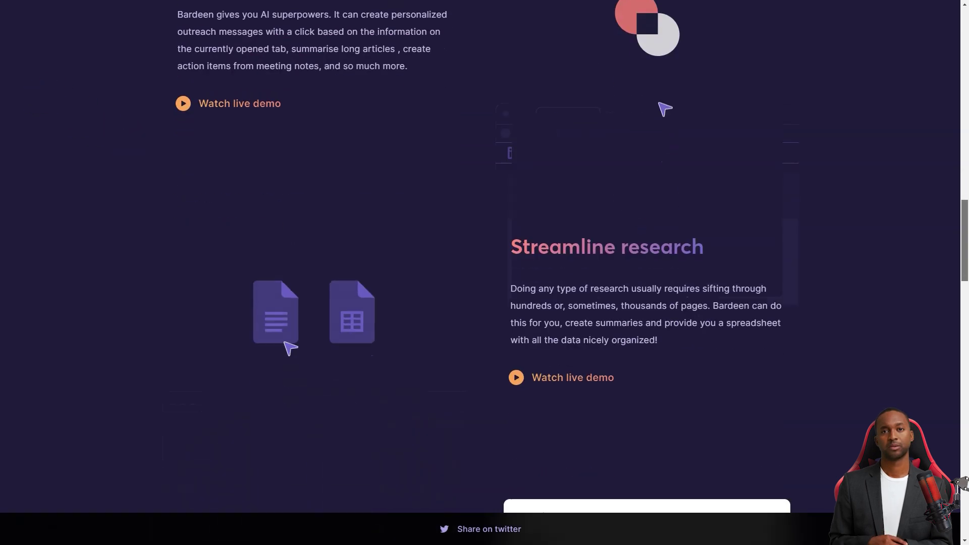
pyautogui.scroll(-2, 485, 274)
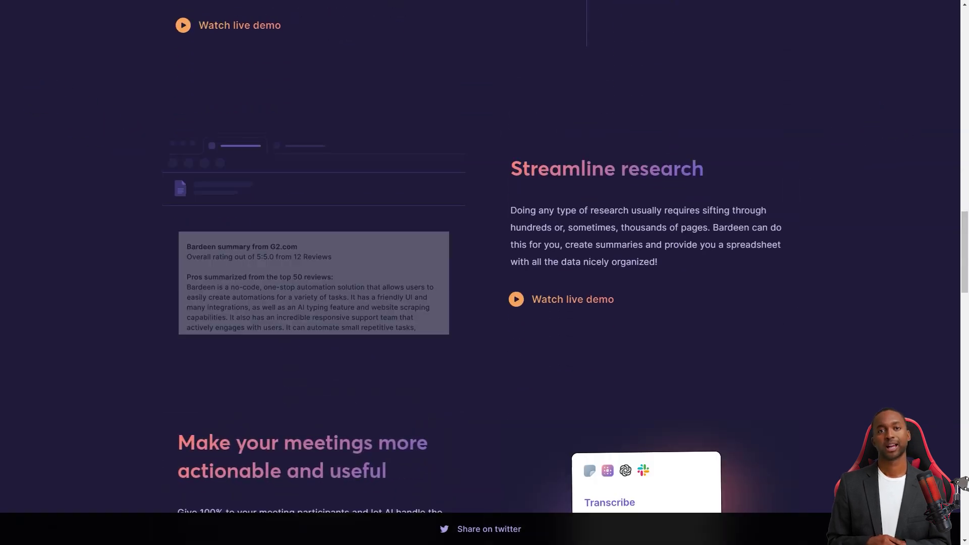
pyautogui.scroll(-5, 485, 273)
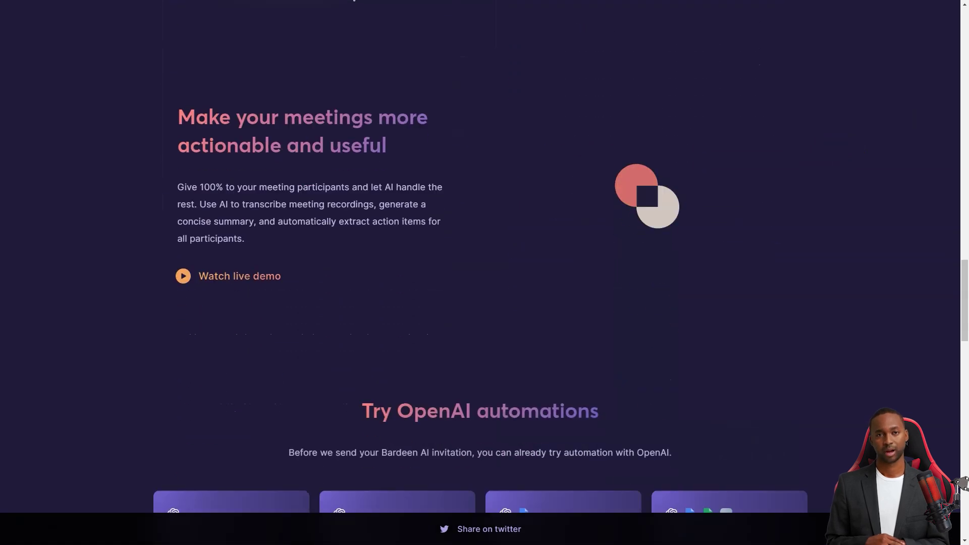
pyautogui.scroll(-5, 485, 272)
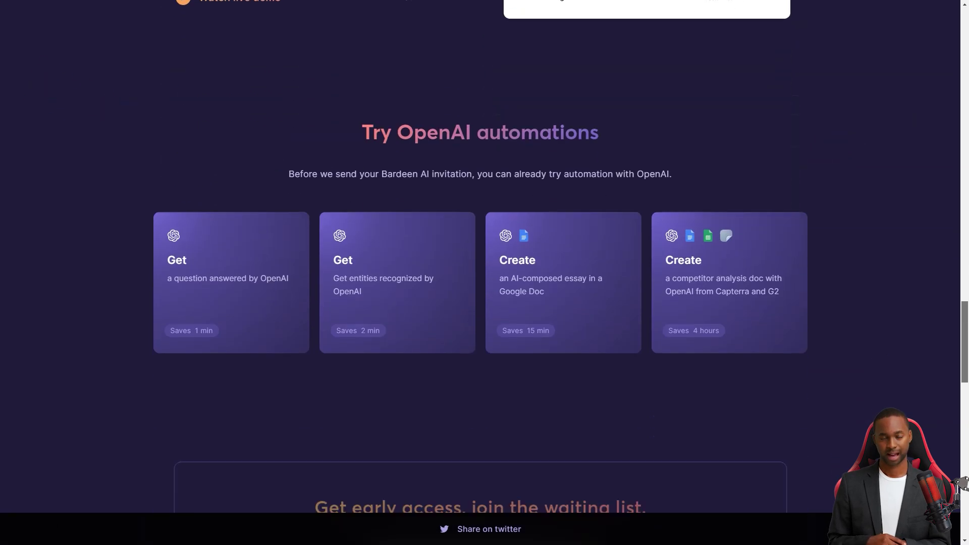
pyautogui.scroll(-2, 485, 272)
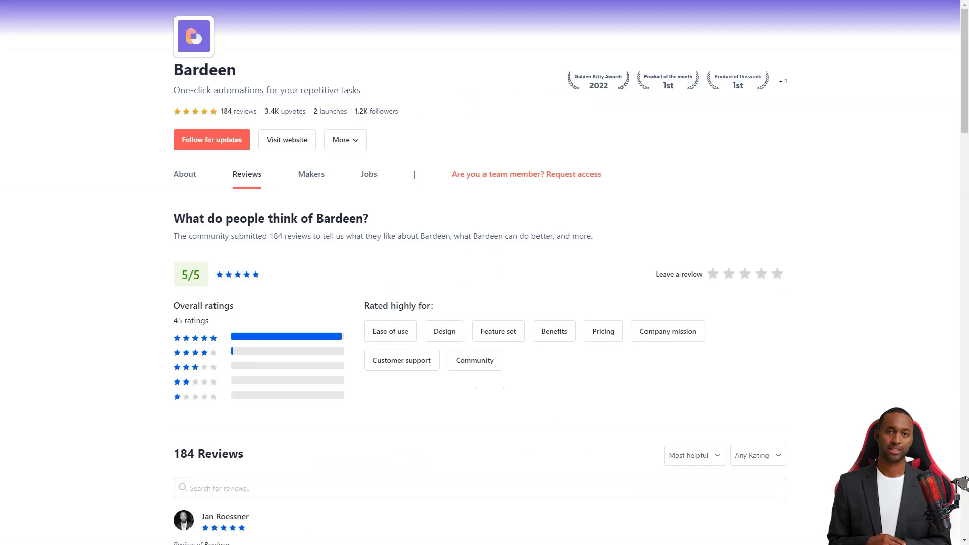
pyautogui.scroll(-3, 485, 273)
pyautogui.scroll(-3, 485, 273)
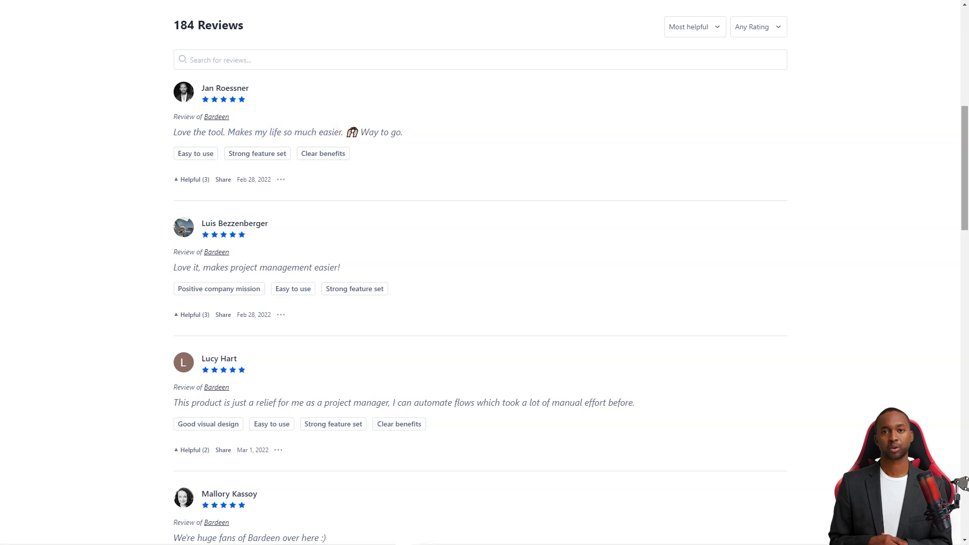
pyautogui.scroll(-2, 484, 273)
pyautogui.scroll(-2, 485, 273)
pyautogui.scroll(-2, 484, 272)
pyautogui.scroll(-1, 485, 273)
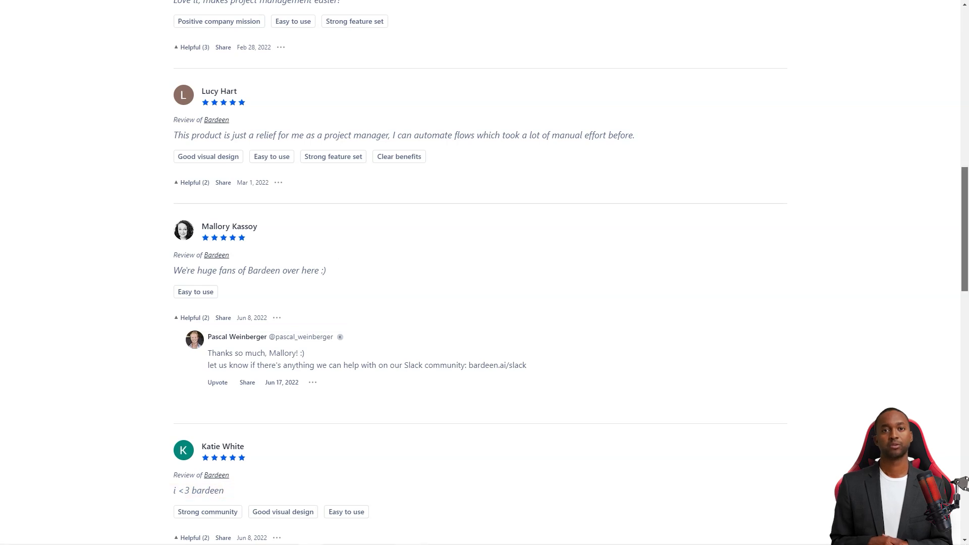
pyautogui.scroll(-3, 484, 273)
pyautogui.scroll(-3, 485, 273)
pyautogui.scroll(-2, 485, 273)
pyautogui.scroll(-2, 485, 273)
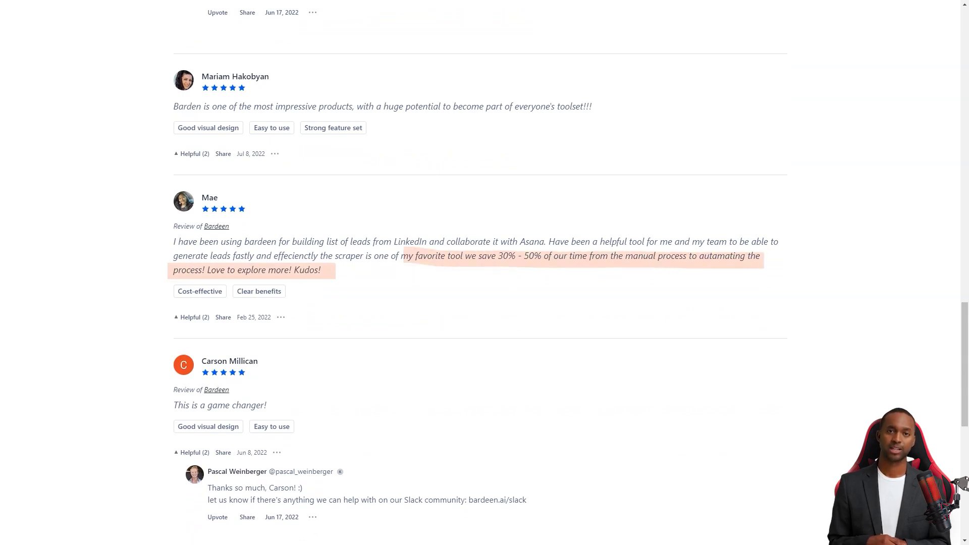
pyautogui.scroll(-3, 486, 273)
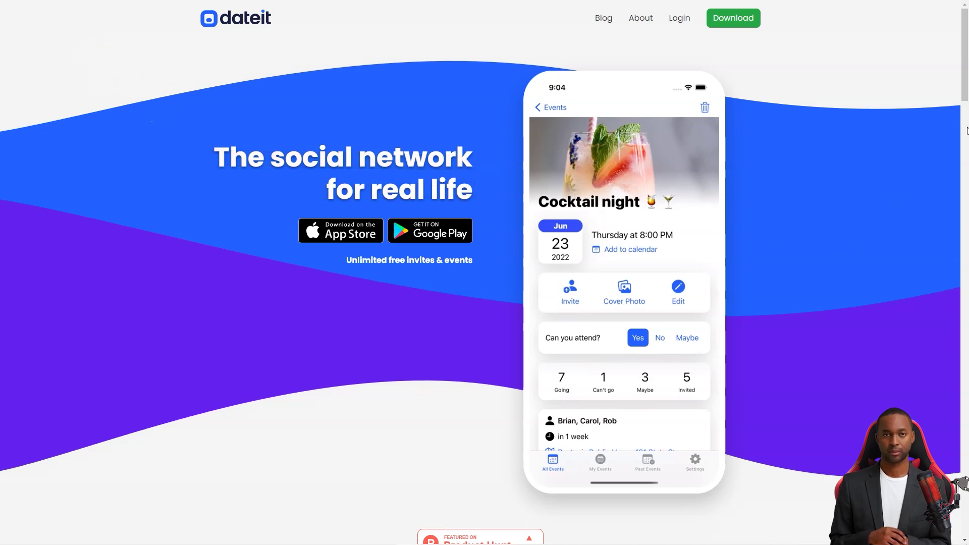
pyautogui.moveTo(965, 76); pyautogui.dragTo(966, 140)
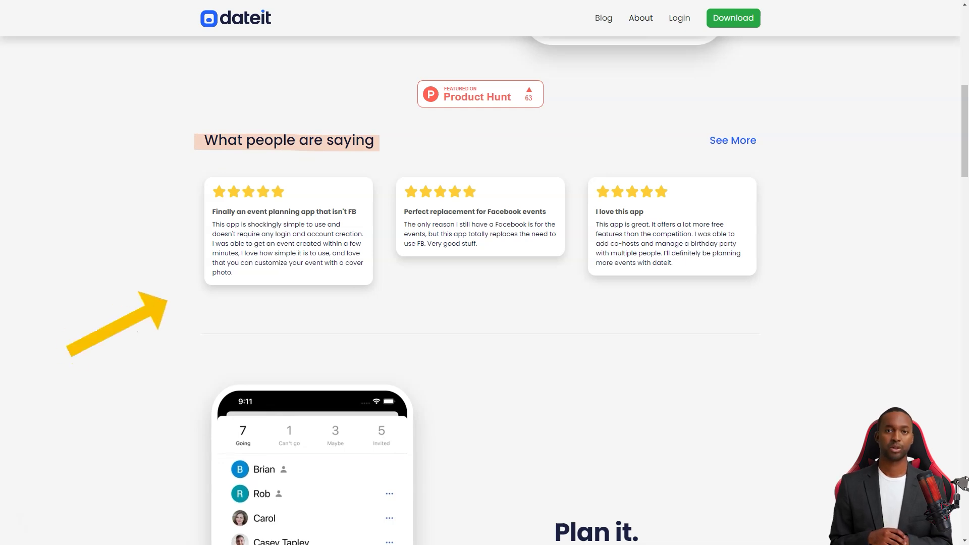
pyautogui.scroll(-2, 485, 272)
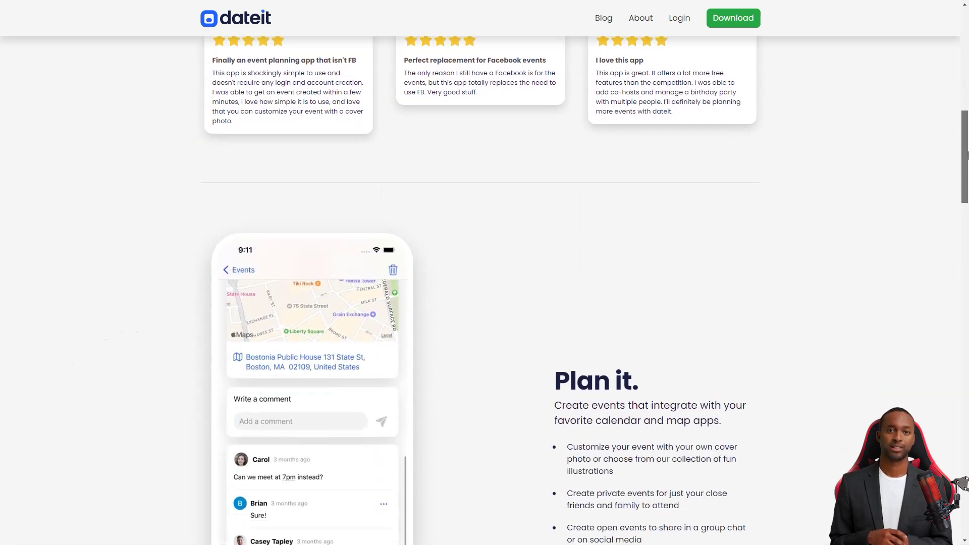
pyautogui.moveTo(965, 155); pyautogui.dragTo(962, 188)
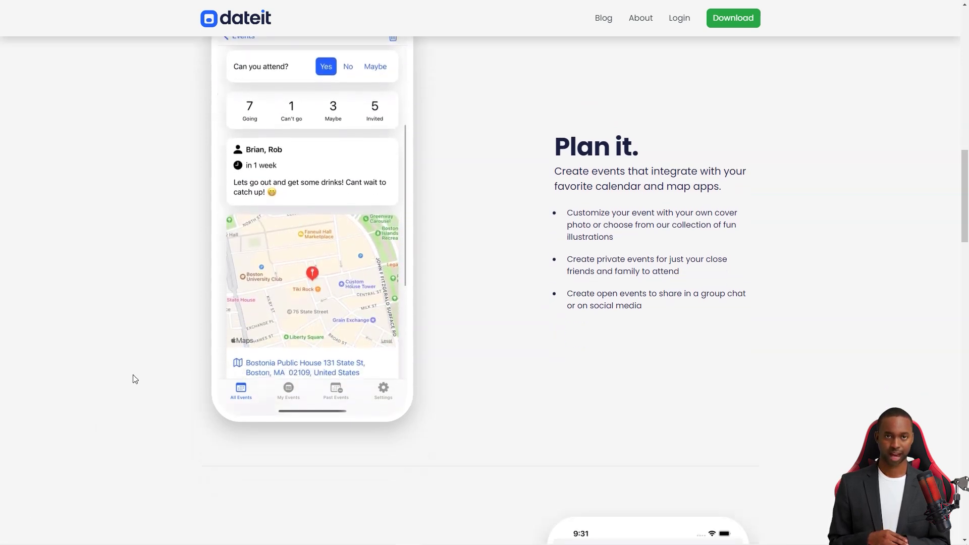
pyautogui.scroll(-8, 133, 378)
pyautogui.scroll(-2, 133, 378)
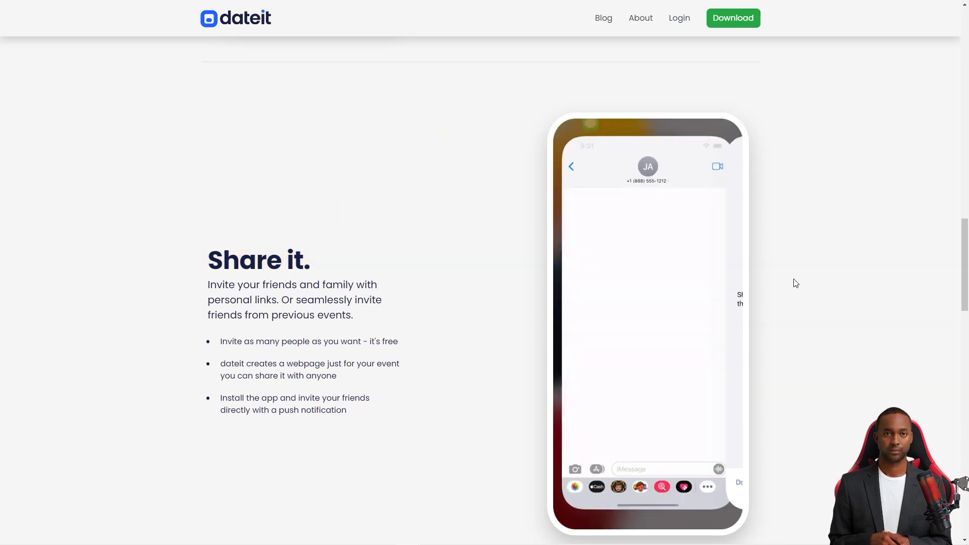
pyautogui.scroll(-8, 808, 283)
pyautogui.scroll(-3, 807, 283)
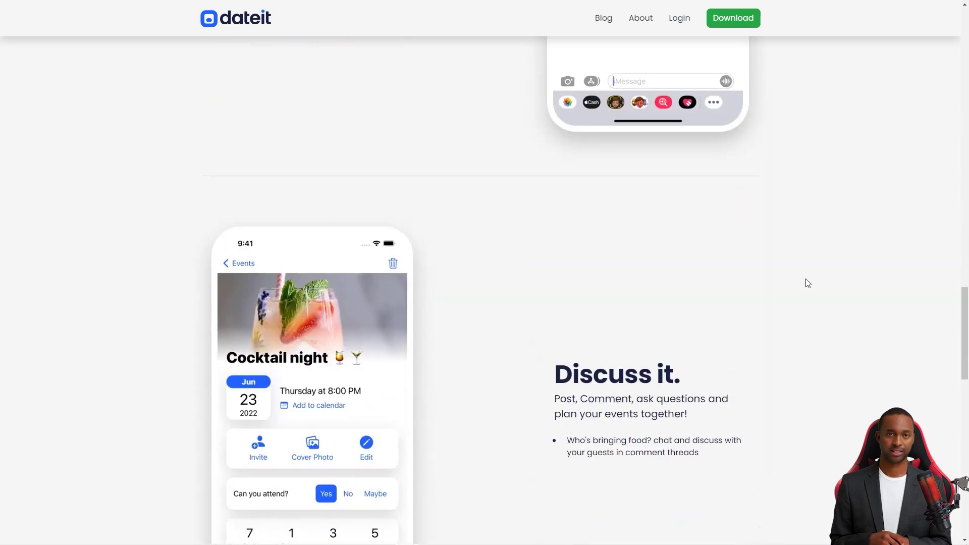
pyautogui.scroll(-3, 808, 283)
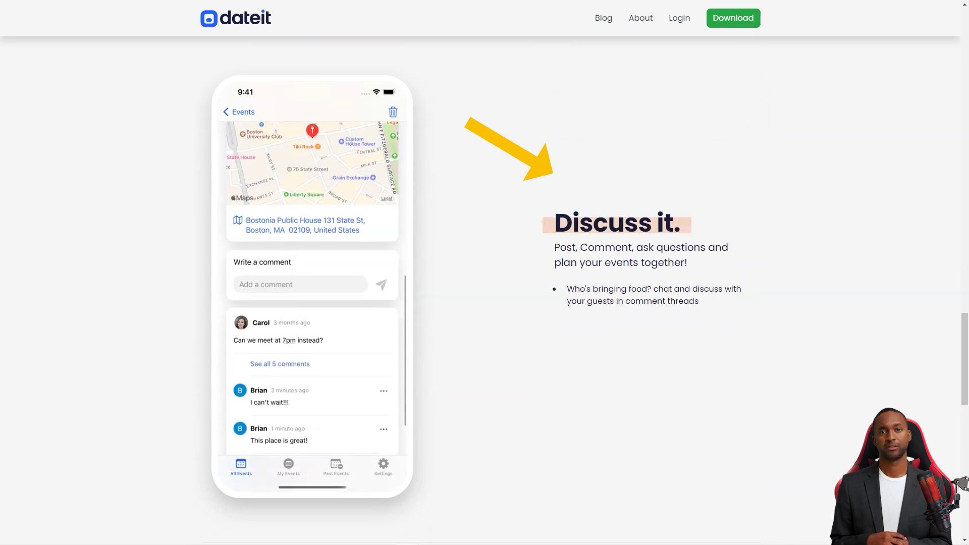
pyautogui.scroll(-5, 801, 308)
pyautogui.scroll(-2, 800, 307)
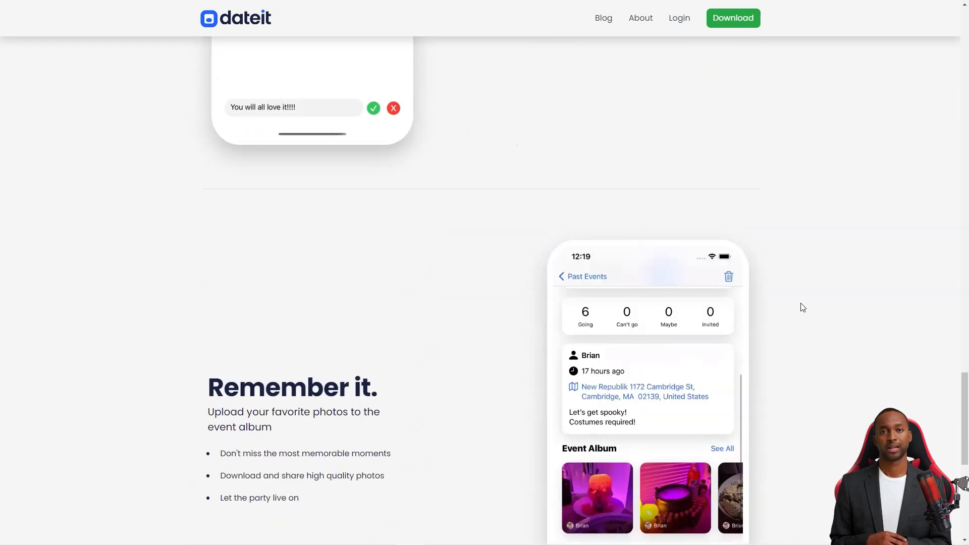
pyautogui.scroll(-4, 802, 308)
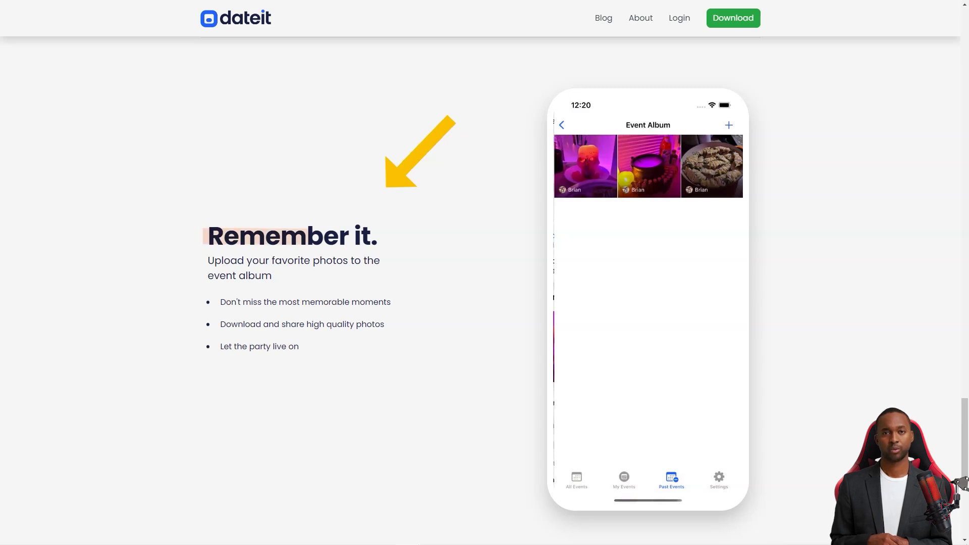
pyautogui.scroll(-5, 462, 280)
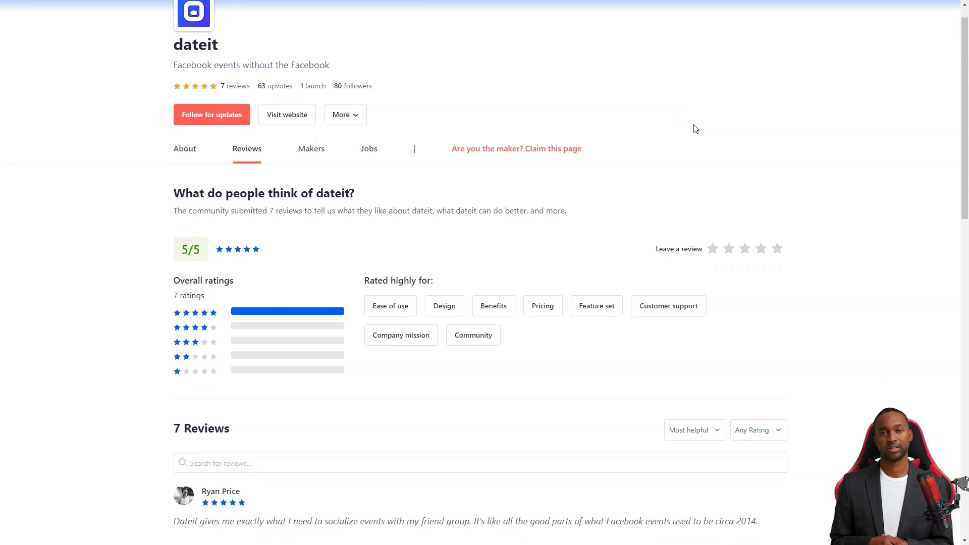
pyautogui.scroll(-3, 695, 129)
pyautogui.scroll(-3, 695, 130)
pyautogui.scroll(-2, 695, 129)
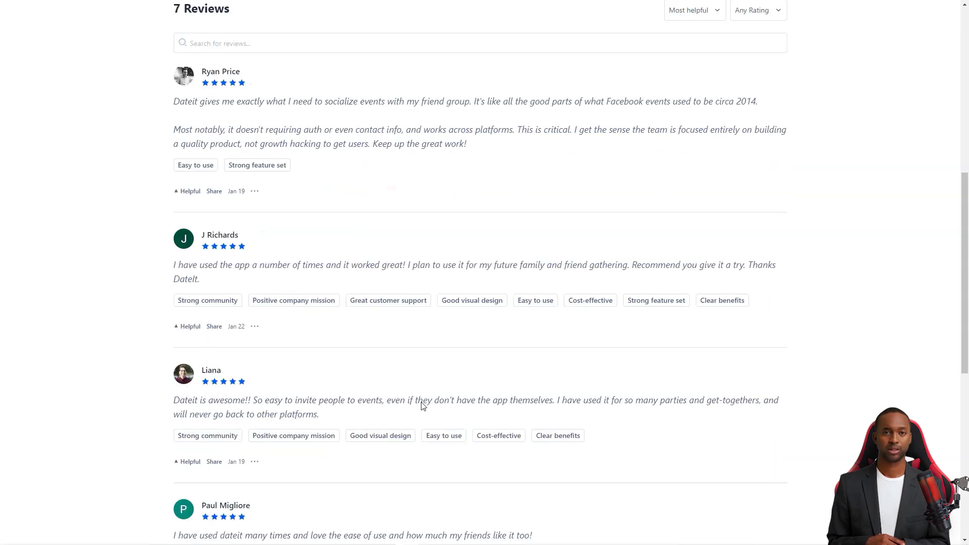
pyautogui.scroll(-5, 425, 401)
pyautogui.scroll(-5, 425, 402)
pyautogui.scroll(-2, 403, 386)
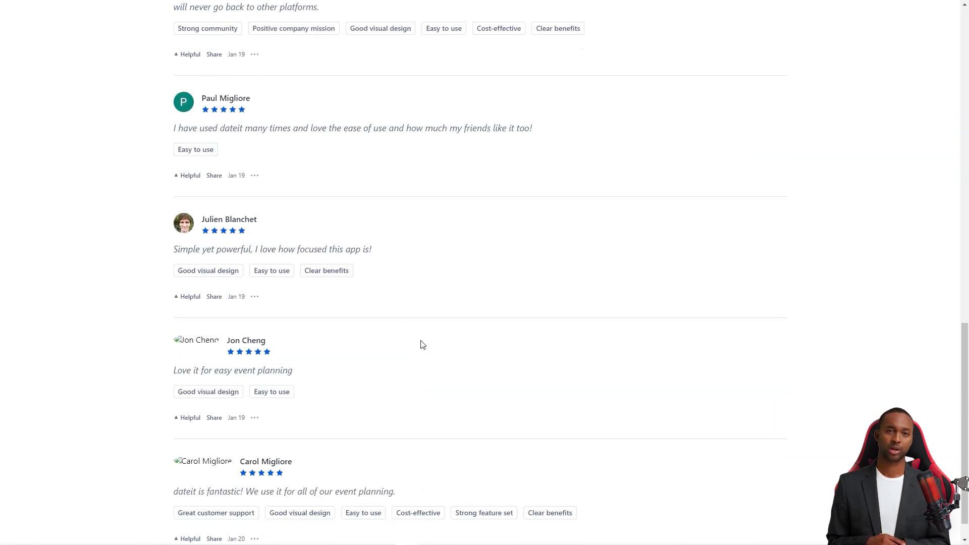
pyautogui.scroll(-1, 424, 341)
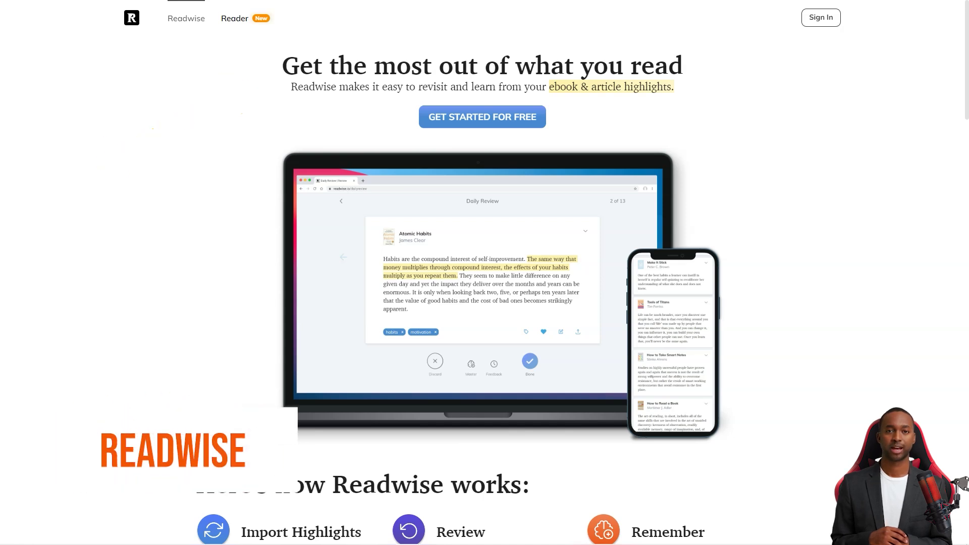
pyautogui.scroll(-4, 485, 272)
pyautogui.scroll(-1, 485, 273)
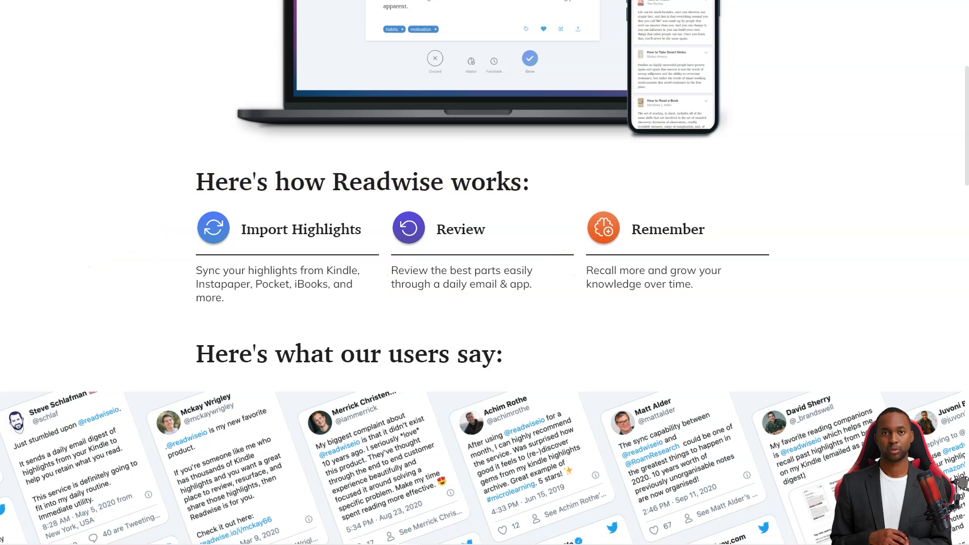
pyautogui.scroll(-5, 486, 272)
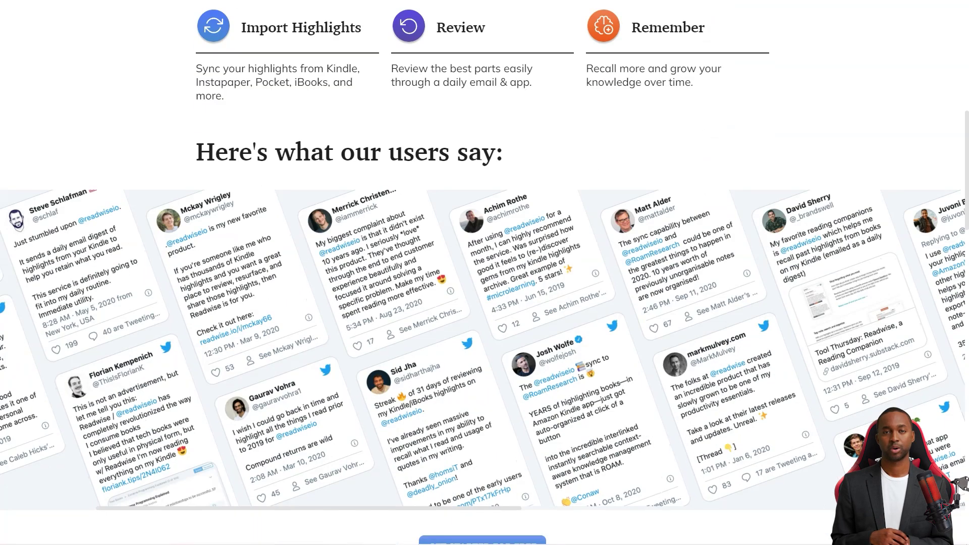
pyautogui.scroll(-8, 485, 272)
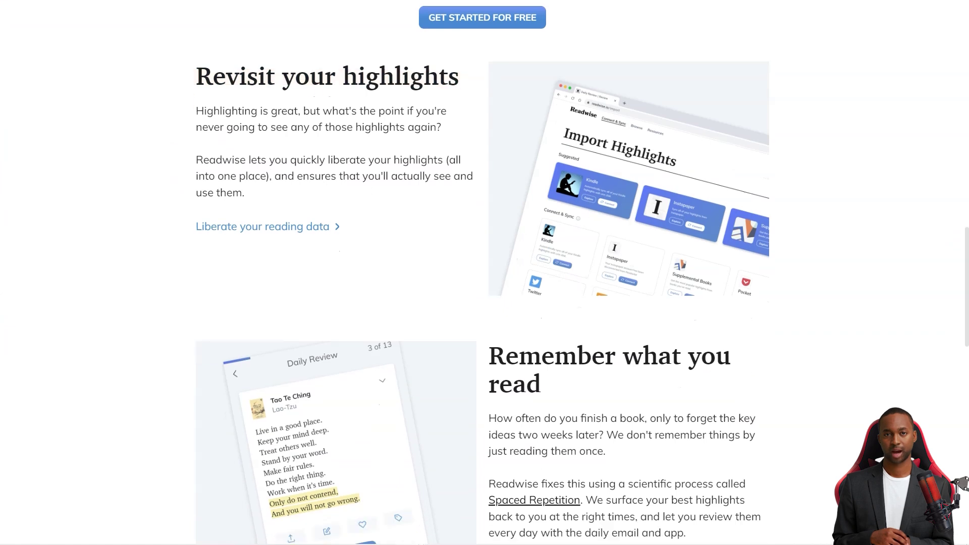
pyautogui.scroll(-4, 485, 273)
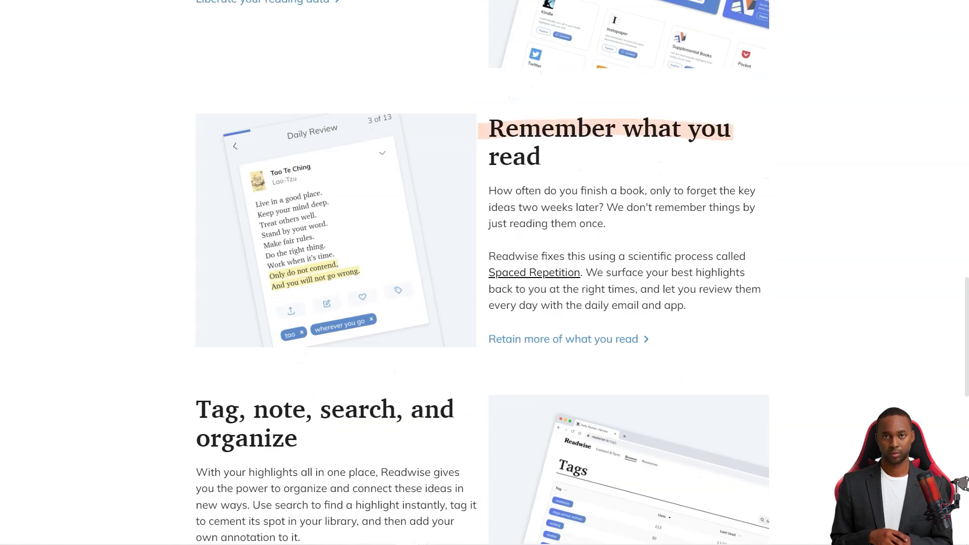
pyautogui.scroll(-1, 485, 273)
pyautogui.scroll(-4, 486, 273)
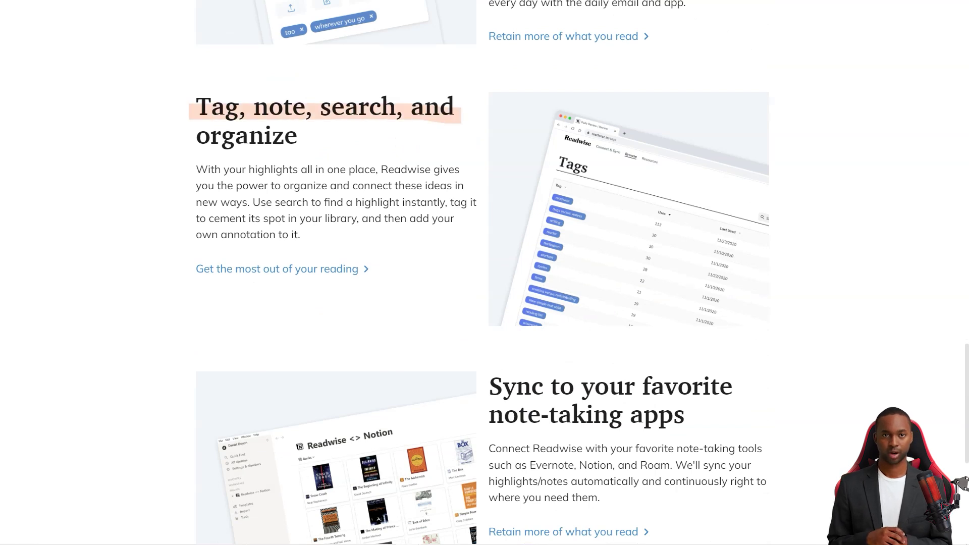
pyautogui.scroll(-3, 485, 272)
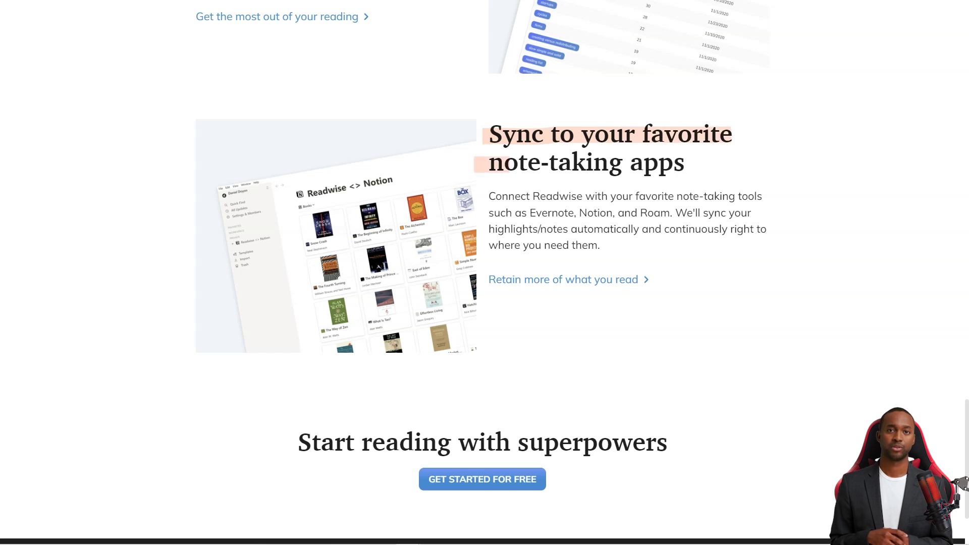
pyautogui.scroll(-3, 484, 272)
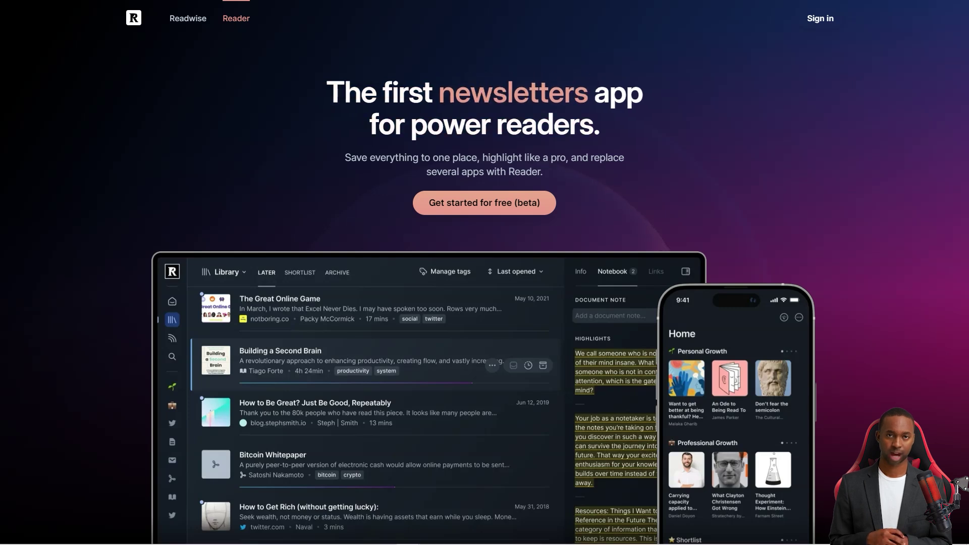
pyautogui.scroll(-8, 485, 274)
pyautogui.scroll(-5, 484, 272)
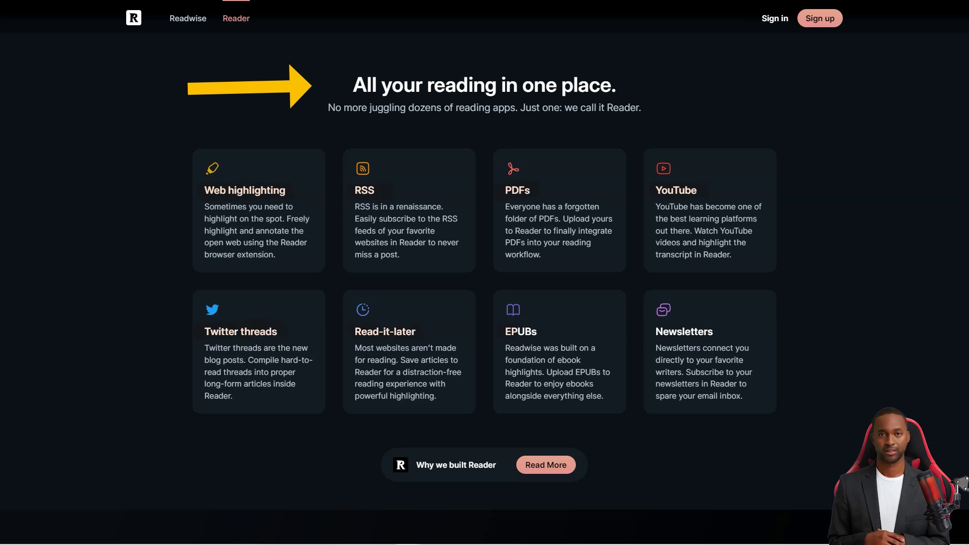
pyautogui.scroll(-5, 485, 303)
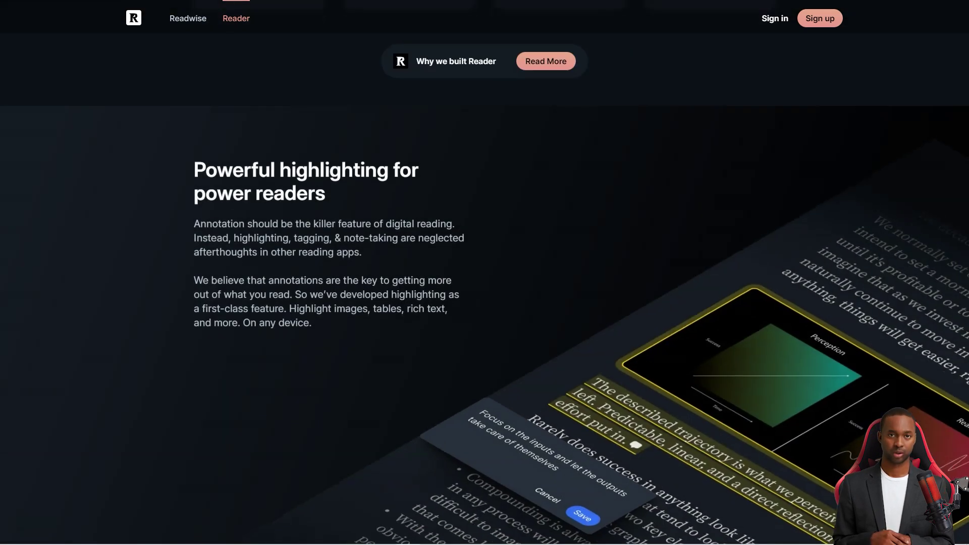
pyautogui.scroll(-2, 485, 303)
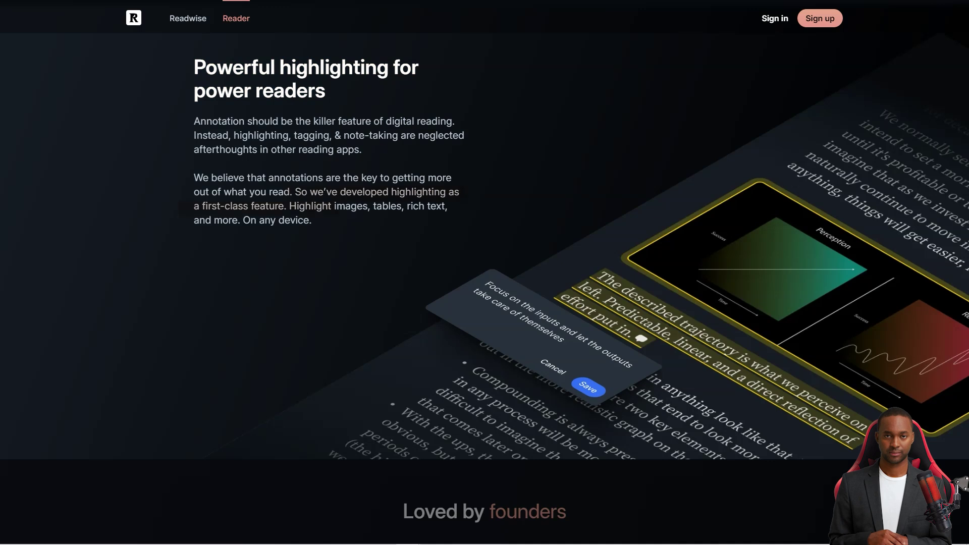
pyautogui.scroll(-5, 484, 303)
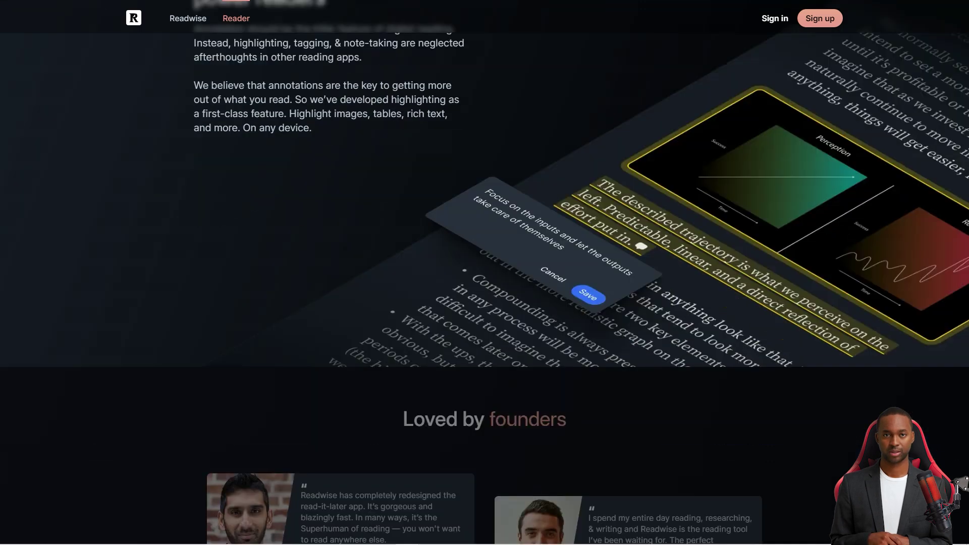
pyautogui.scroll(-5, 485, 303)
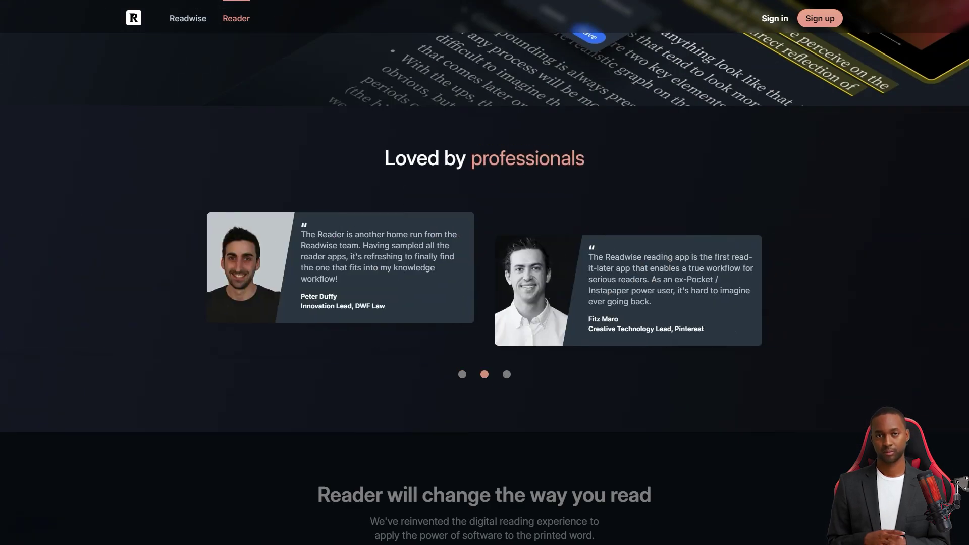
pyautogui.scroll(-3, 485, 303)
pyautogui.scroll(-5, 485, 303)
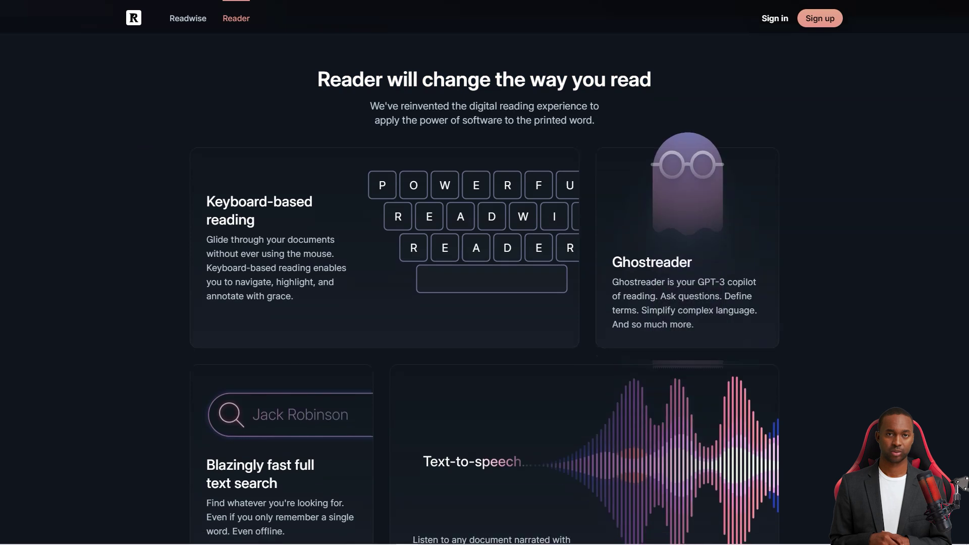
pyautogui.scroll(-4, 485, 303)
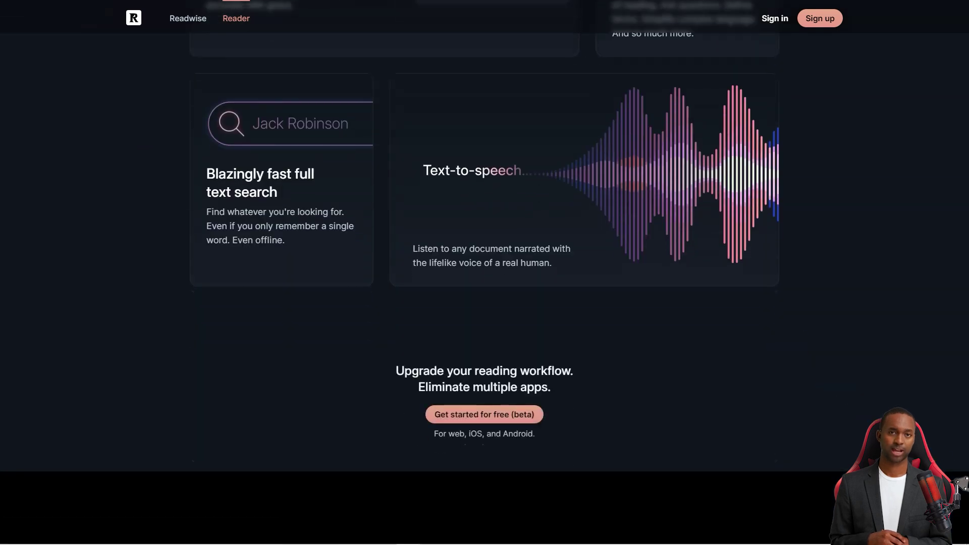
pyautogui.scroll(-4, 485, 303)
pyautogui.scroll(-2, 485, 304)
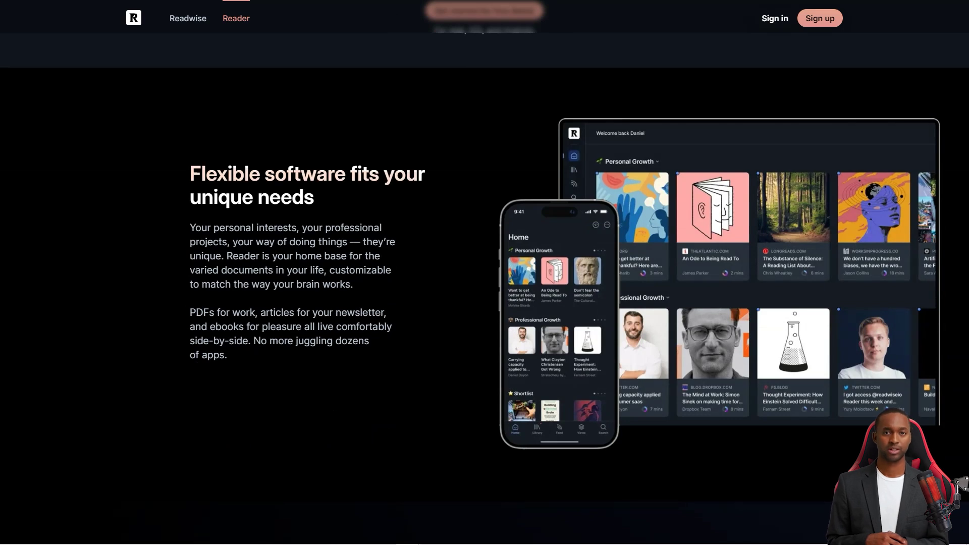
pyautogui.scroll(-5, 485, 303)
pyautogui.scroll(-3, 485, 303)
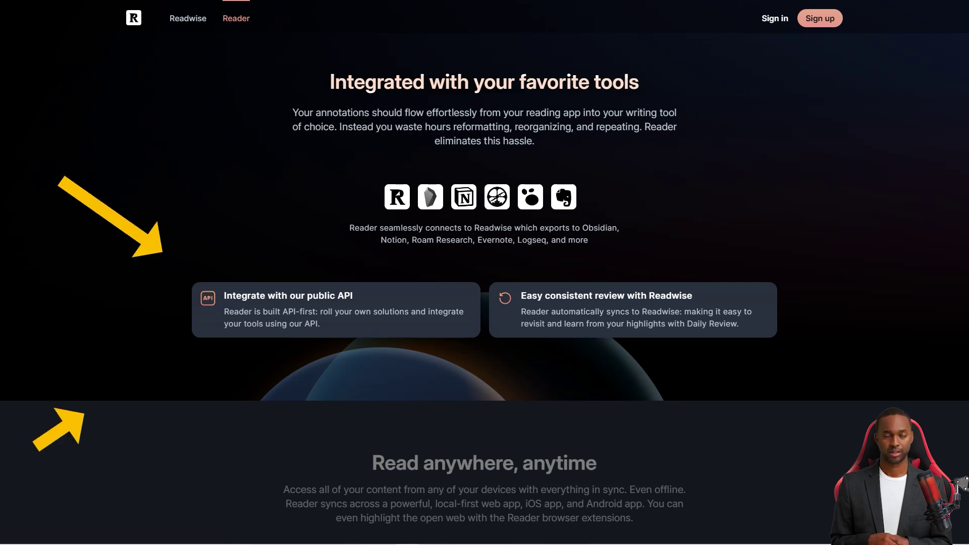
pyautogui.scroll(-4, 485, 303)
pyautogui.scroll(-3, 485, 303)
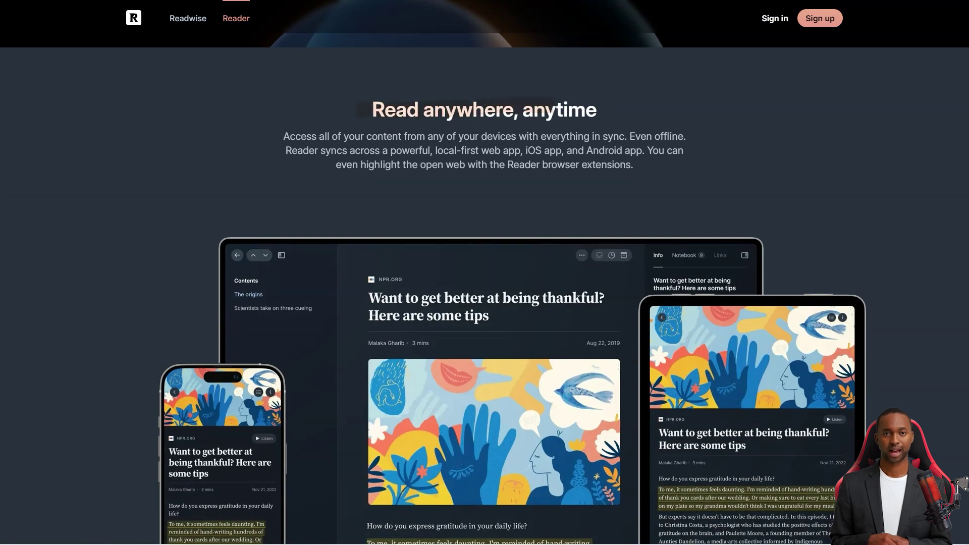
pyautogui.scroll(-1, 485, 303)
pyautogui.scroll(-5, 485, 304)
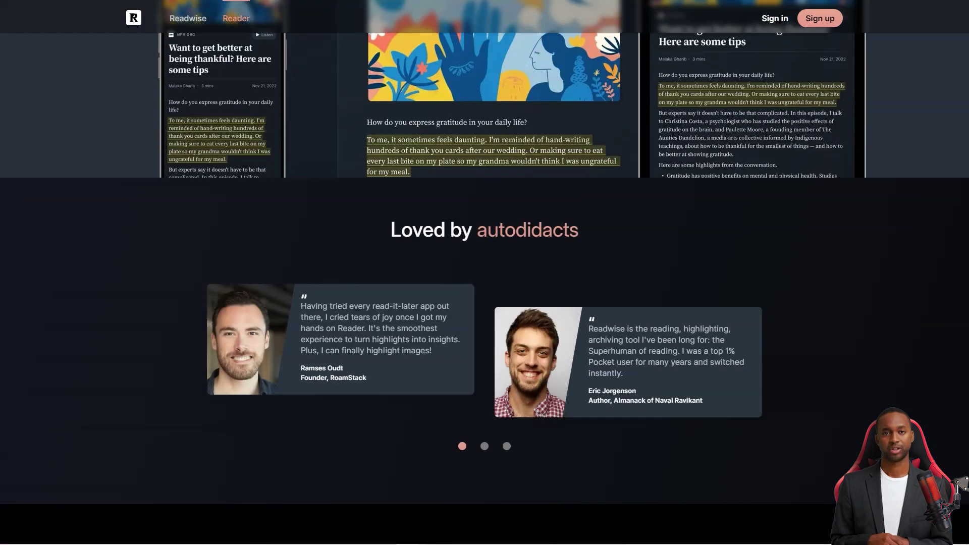
pyautogui.scroll(-4, 486, 303)
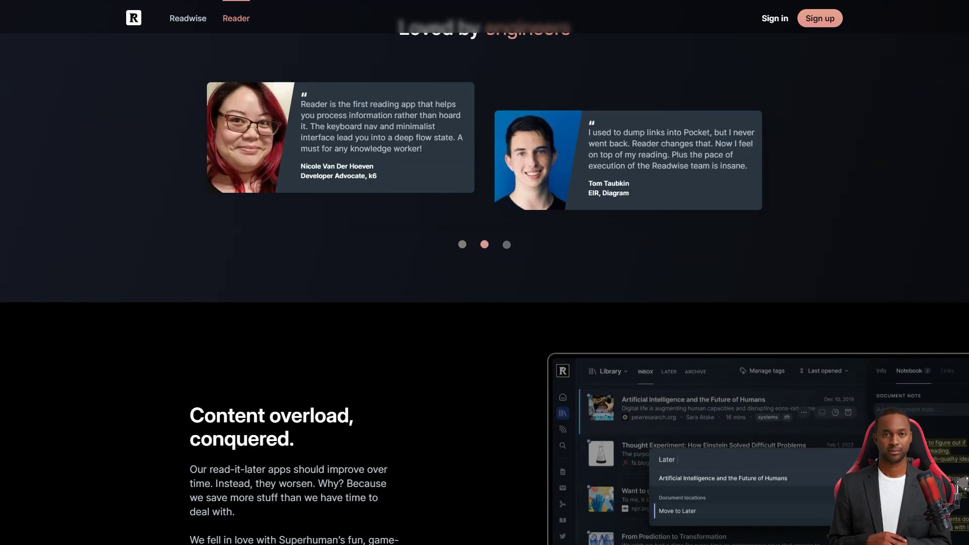
pyautogui.scroll(-3, 485, 303)
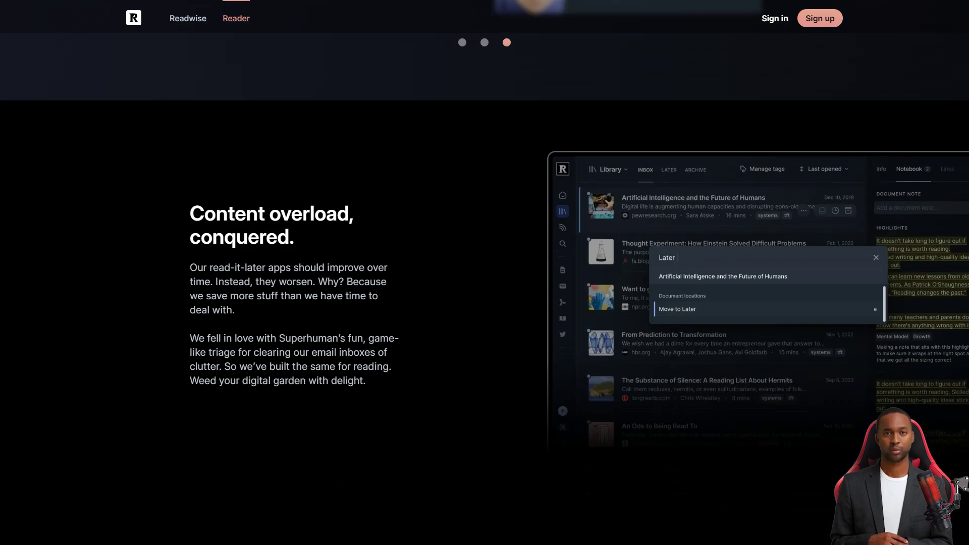
pyautogui.scroll(-5, 485, 303)
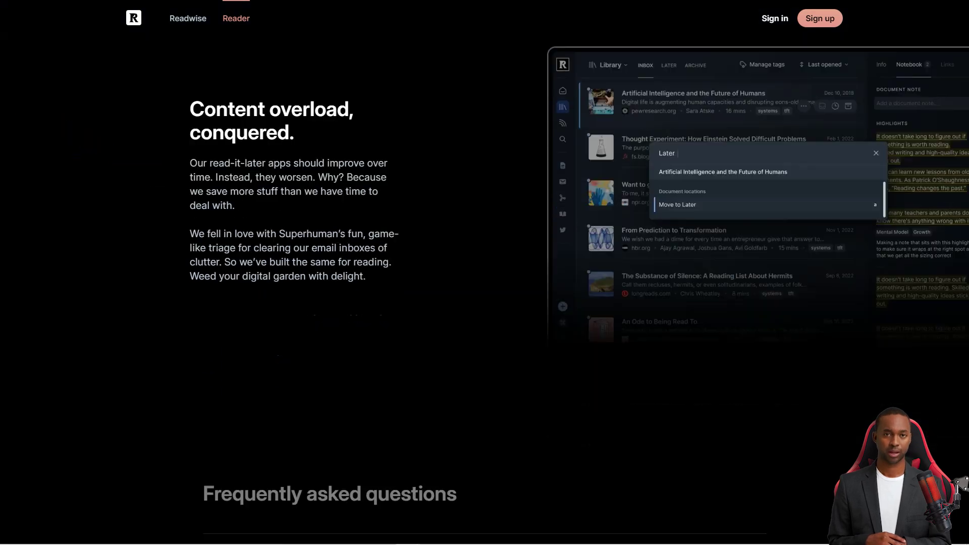
pyautogui.scroll(-4, 486, 303)
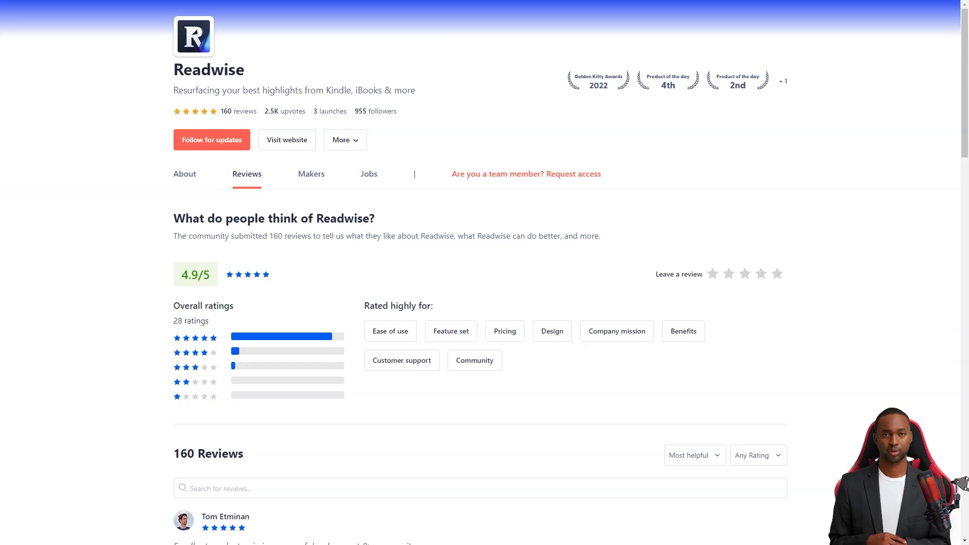
pyautogui.scroll(-3, 485, 304)
pyautogui.scroll(-3, 485, 303)
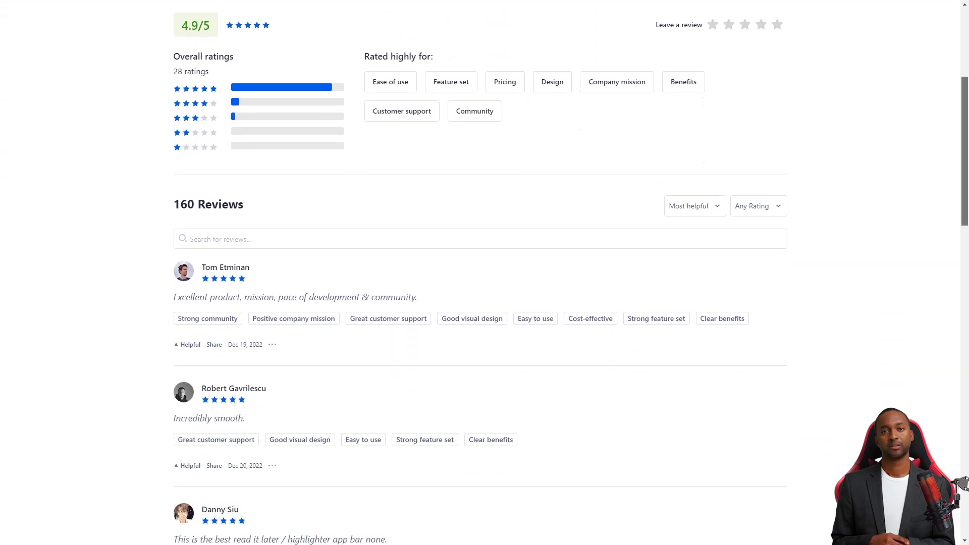
pyautogui.scroll(-3, 485, 303)
pyautogui.scroll(-2, 485, 303)
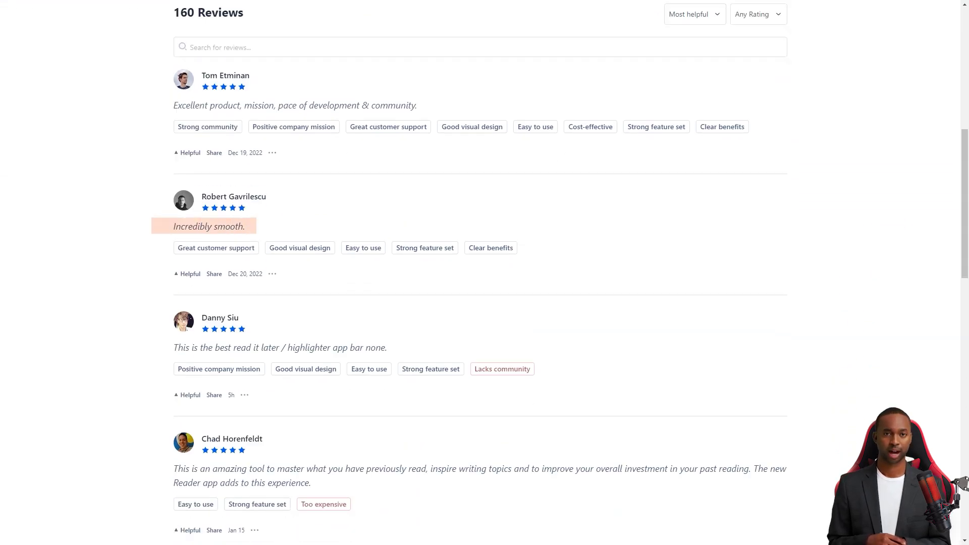
pyautogui.scroll(-4, 486, 303)
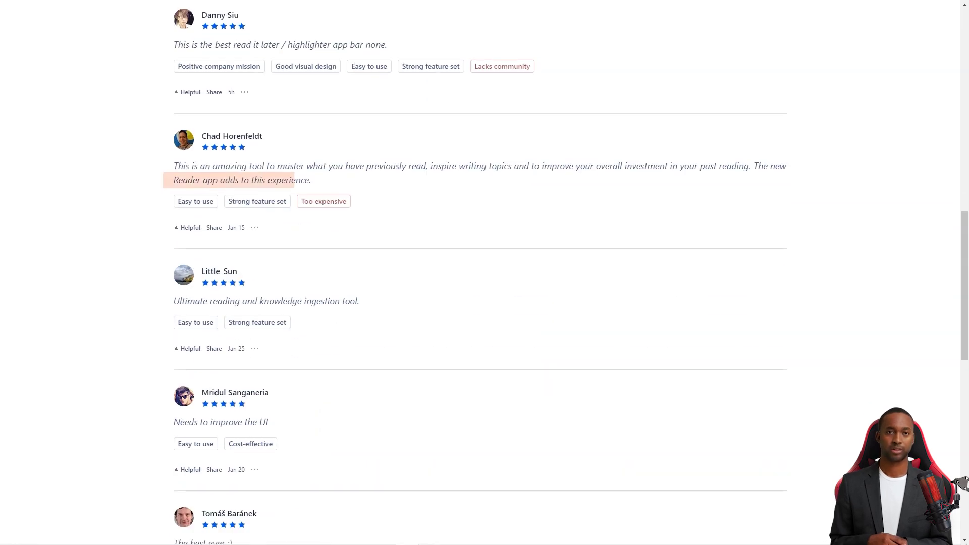
pyautogui.scroll(-4, 484, 303)
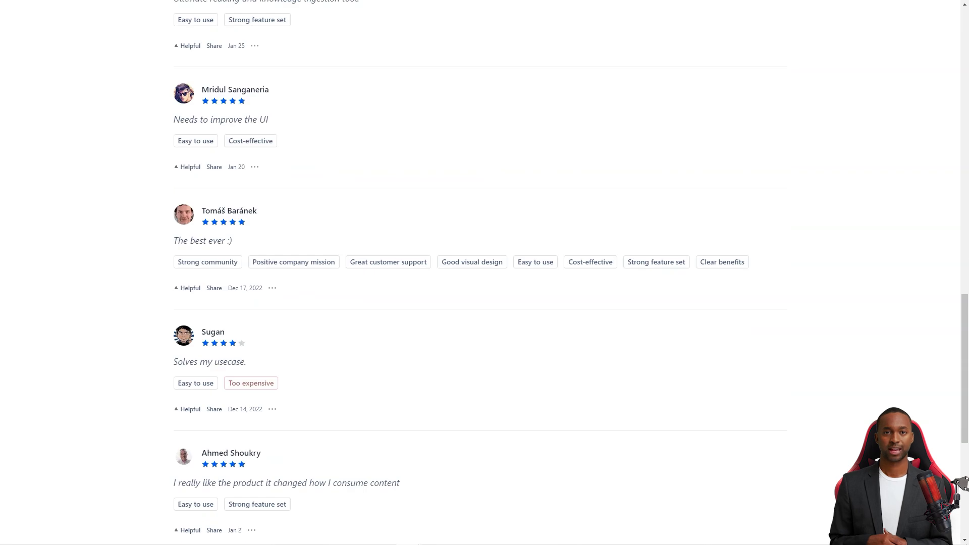